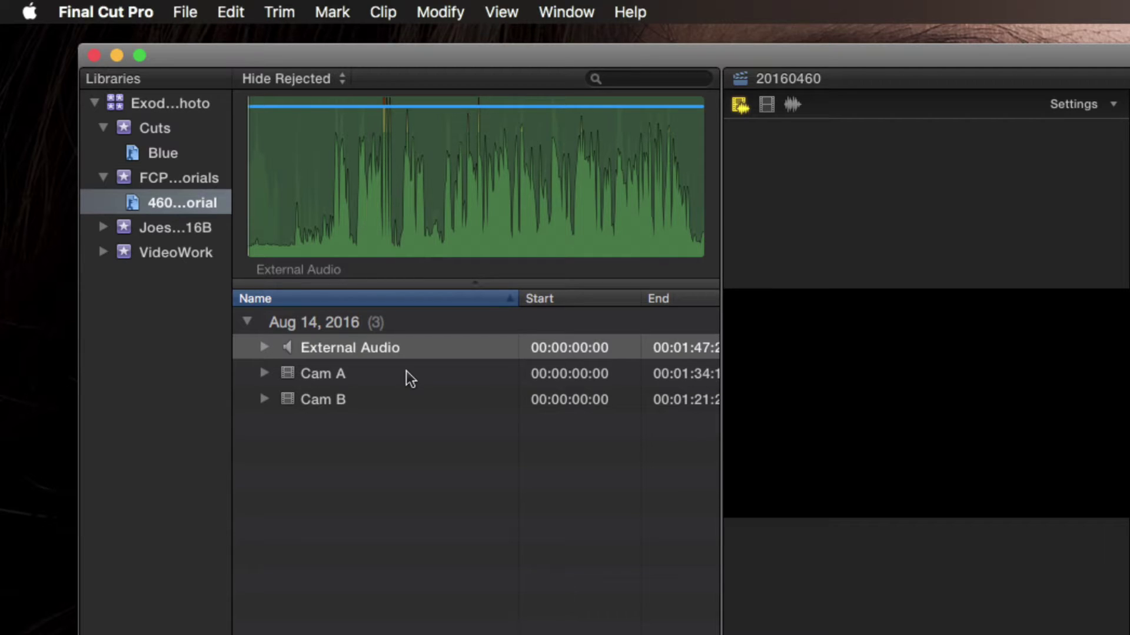
# Preview the Cam A, Cam B and External Audio clips by skimming through their footage
pyautogui.click(393, 381)
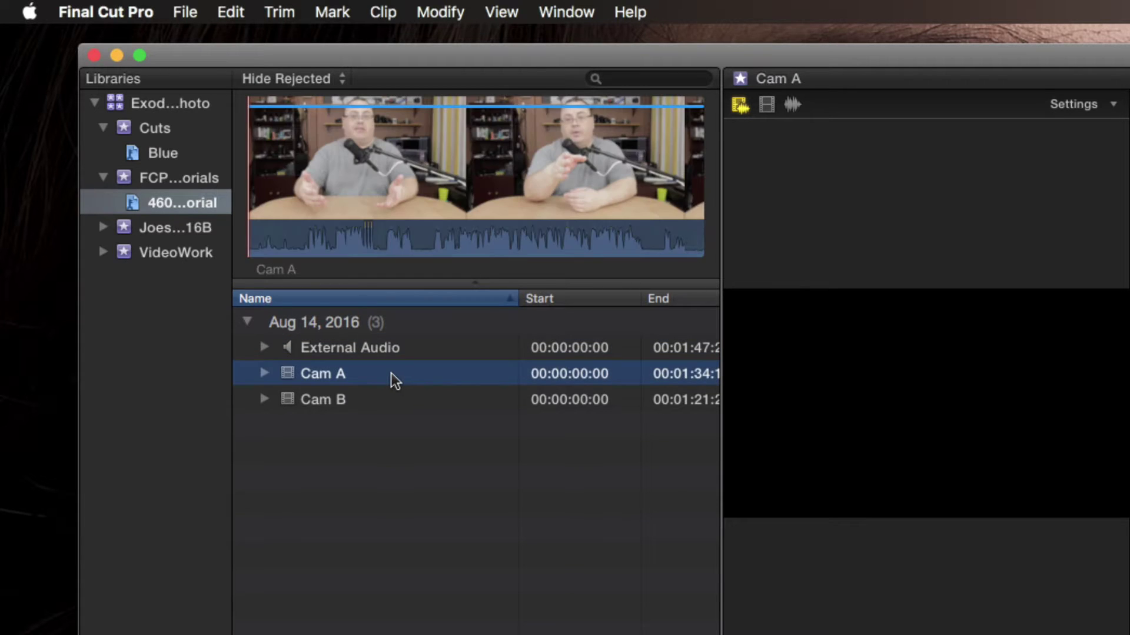
pyautogui.click(371, 404)
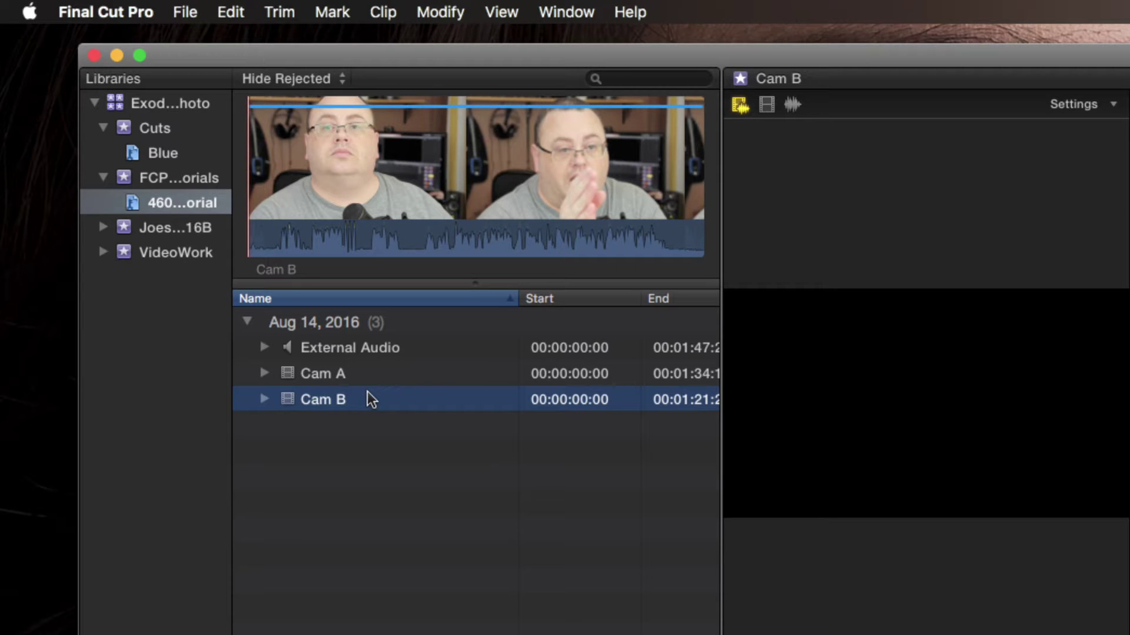
pyautogui.click(371, 382)
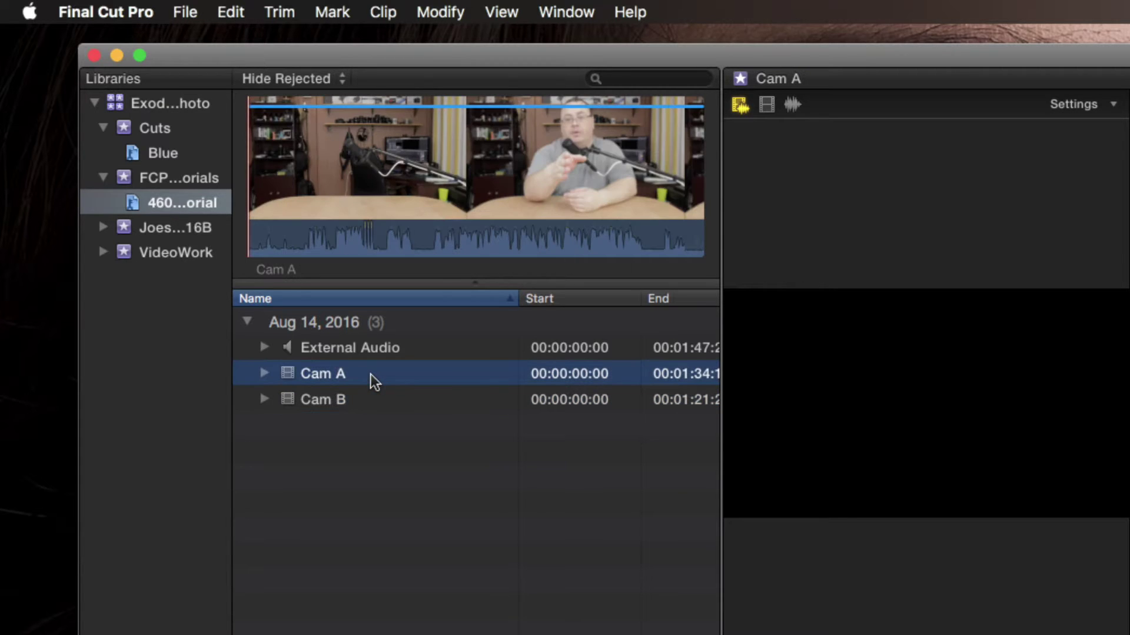
pyautogui.click(357, 342)
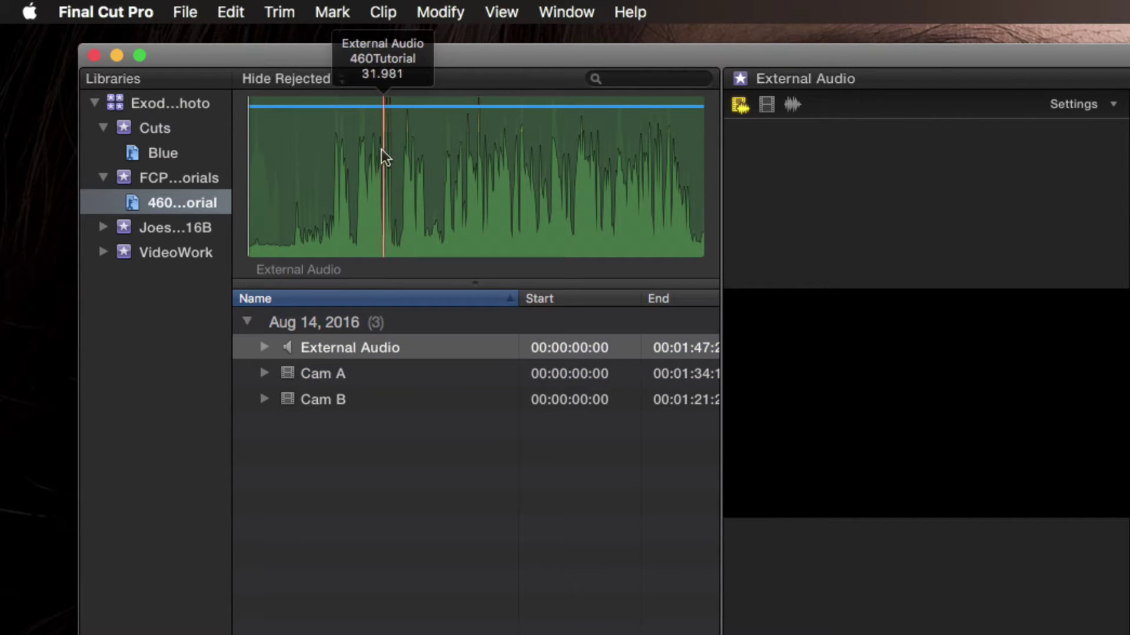
pyautogui.click(361, 375)
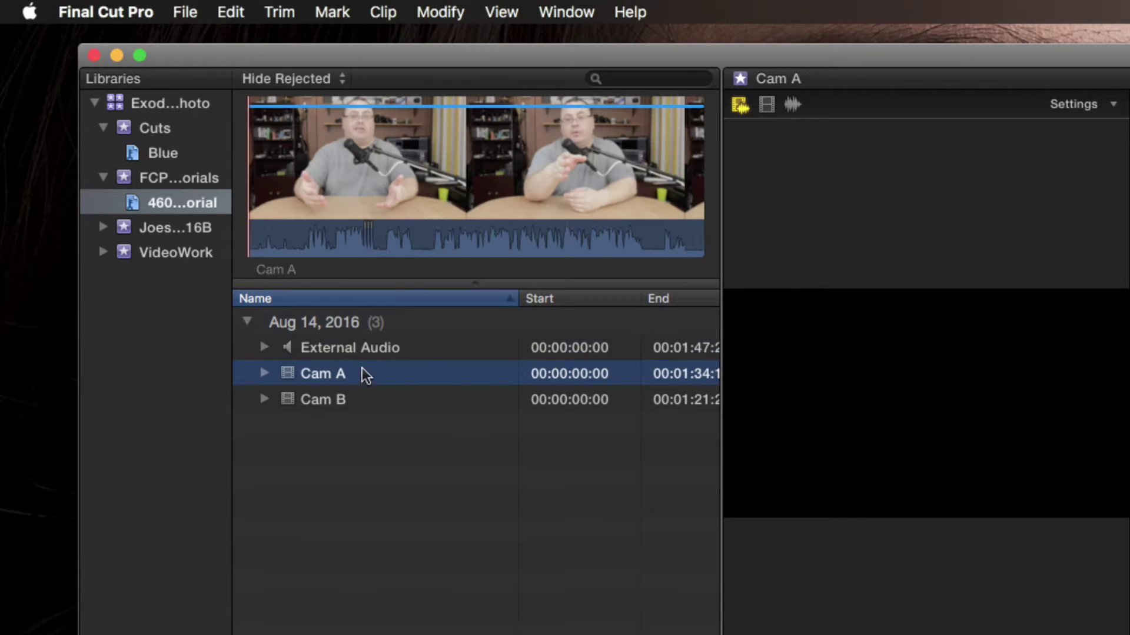
pyautogui.click(362, 234)
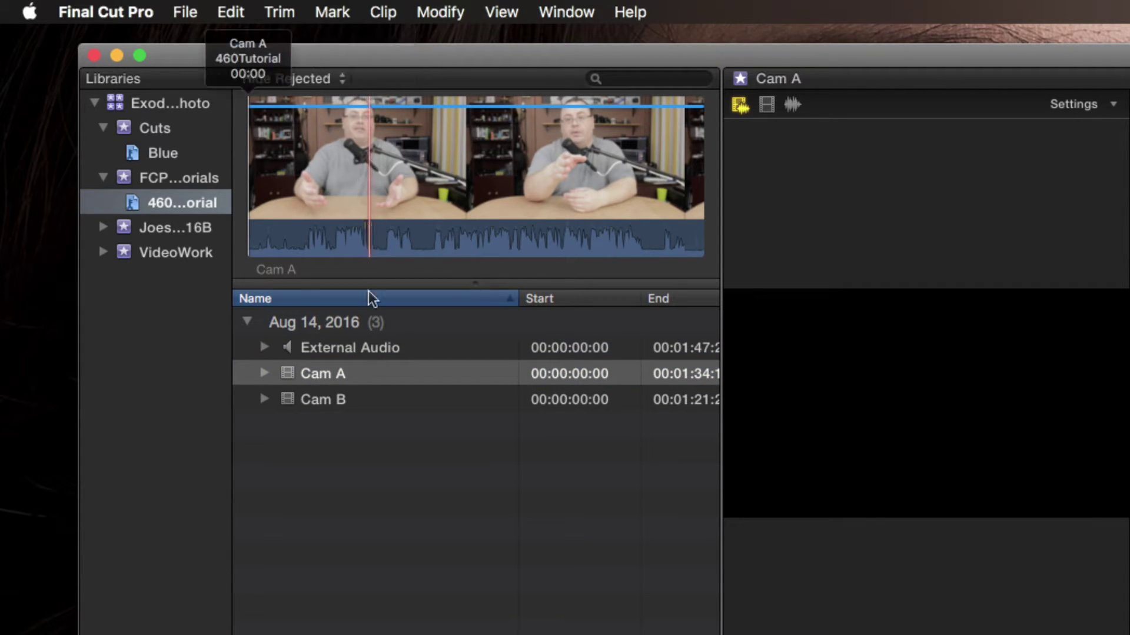
pyautogui.click(363, 400)
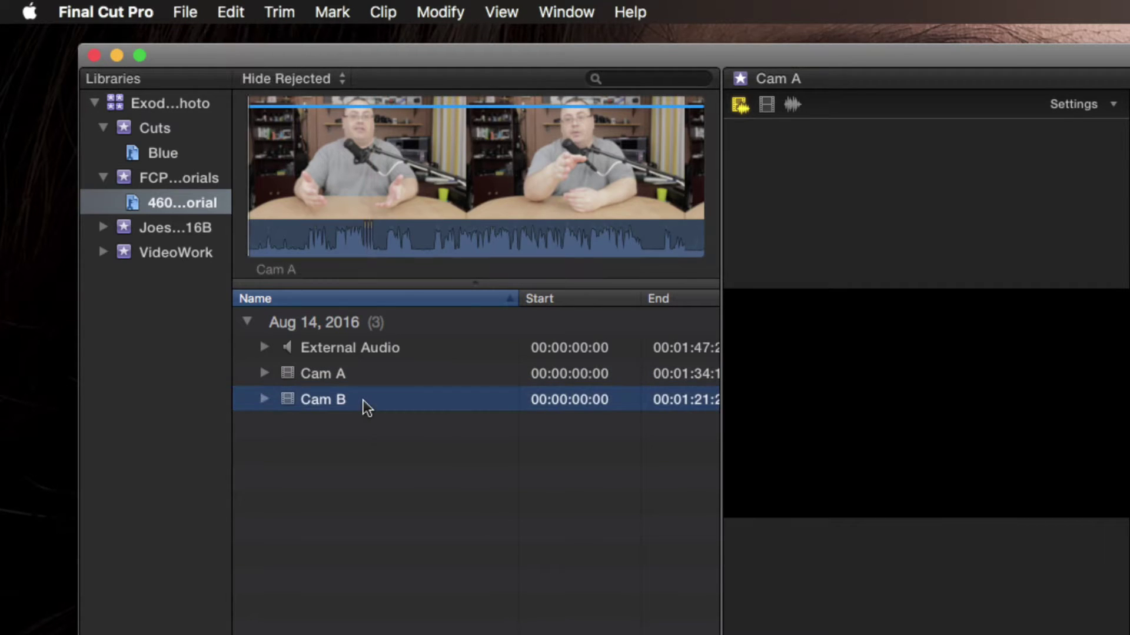
pyautogui.click(347, 230)
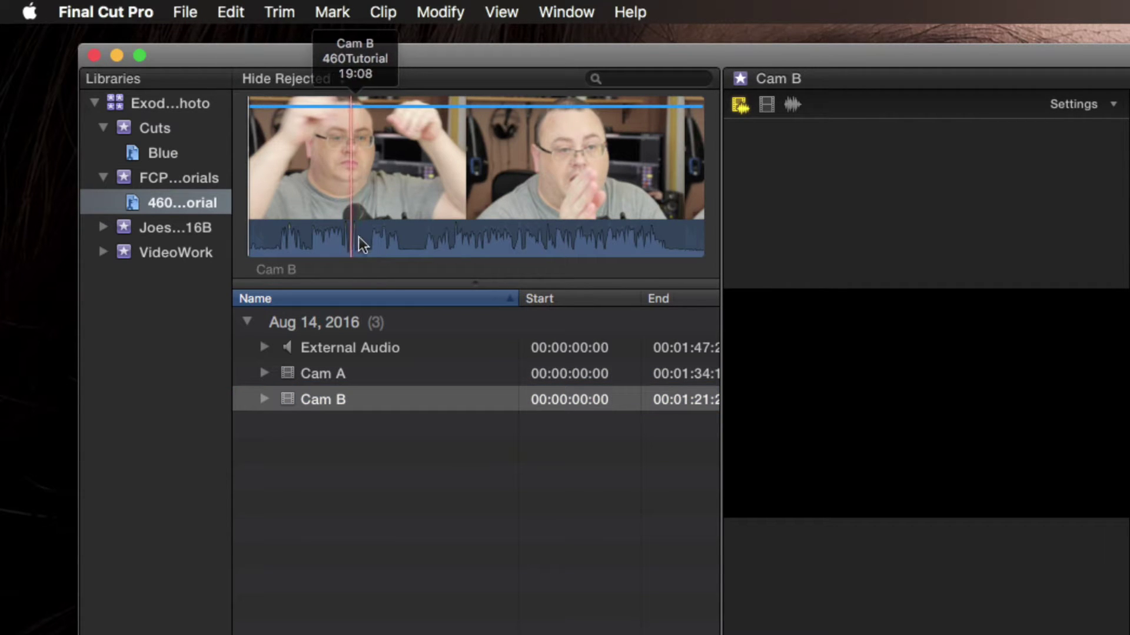
pyautogui.click(402, 349)
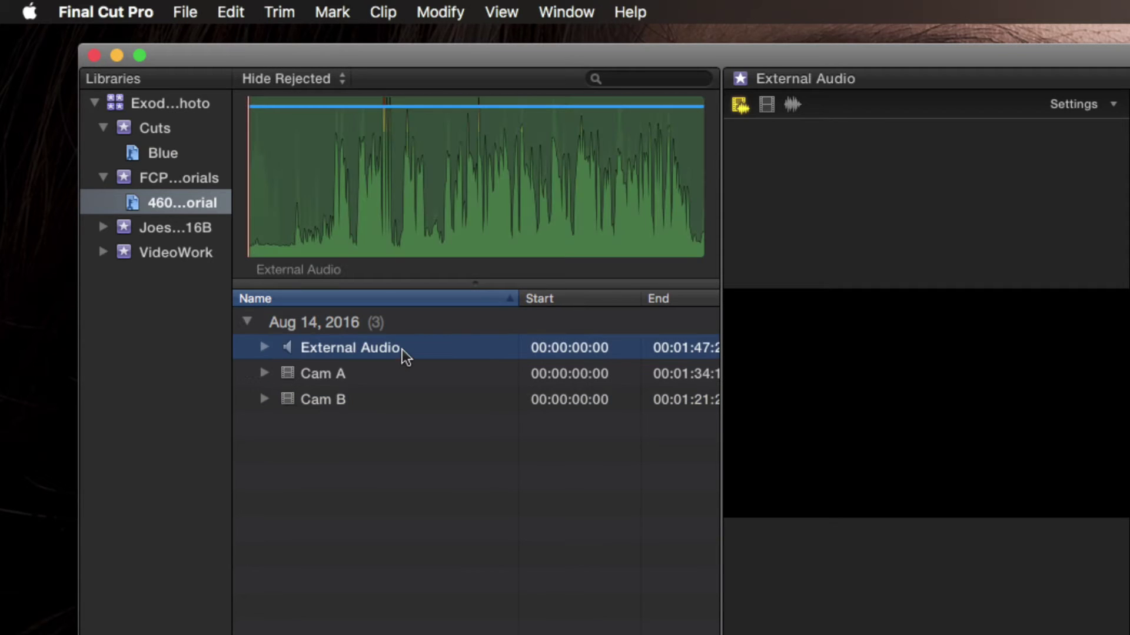
pyautogui.click(371, 171)
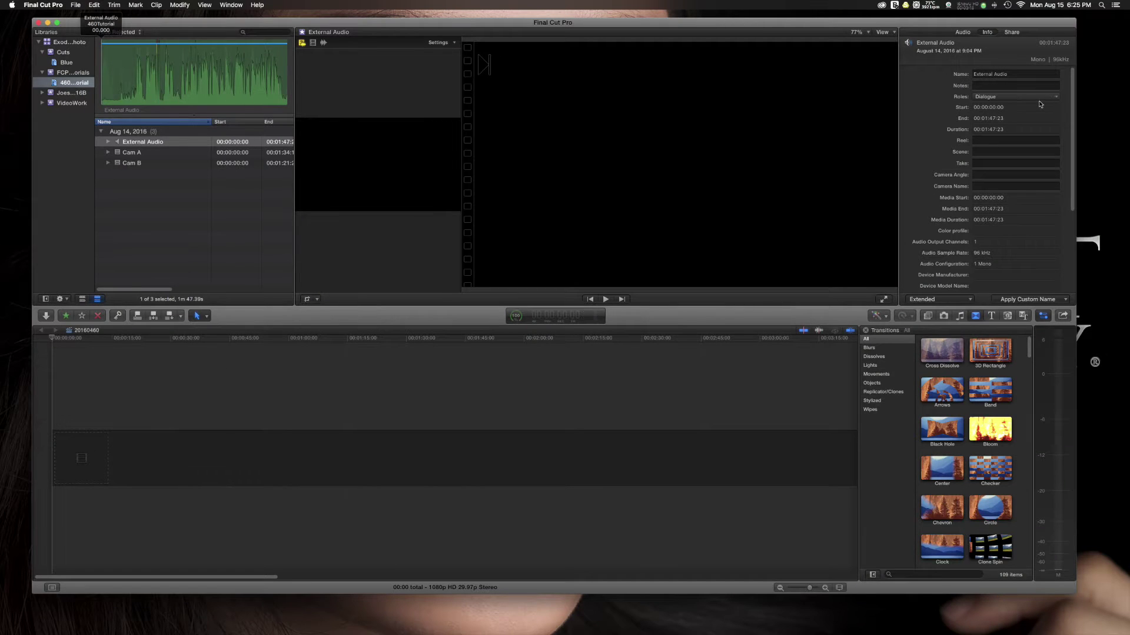
# In Cam A's Info inspector, replace EOS_DIGITAL with 'Cam A' in the Reel and Camera Name fields
pyautogui.click(162, 156)
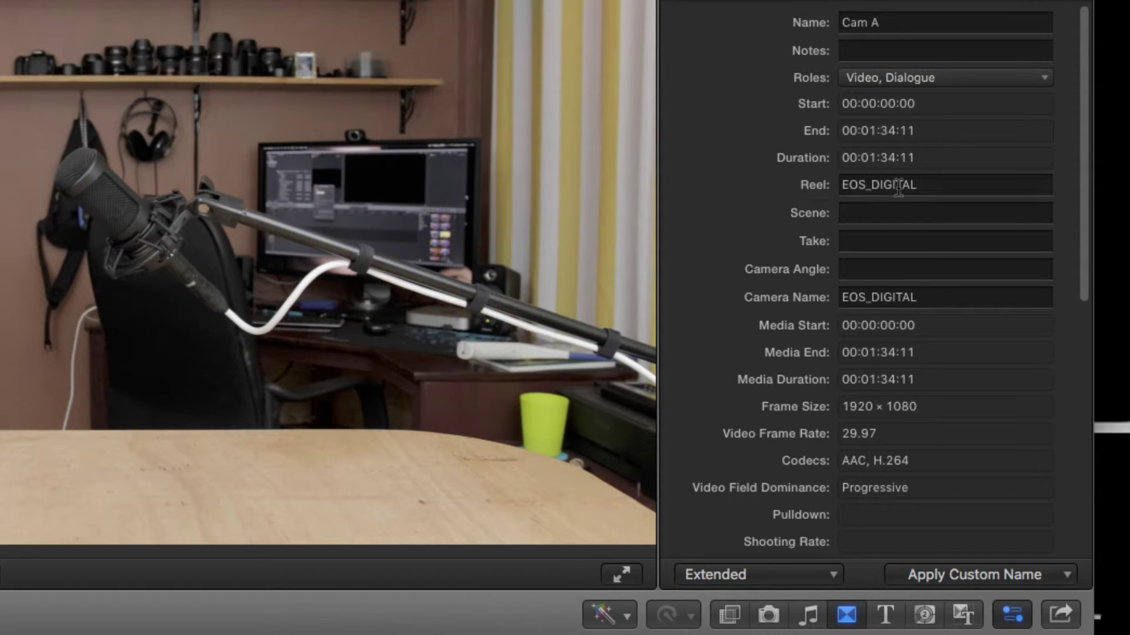
pyautogui.click(930, 186)
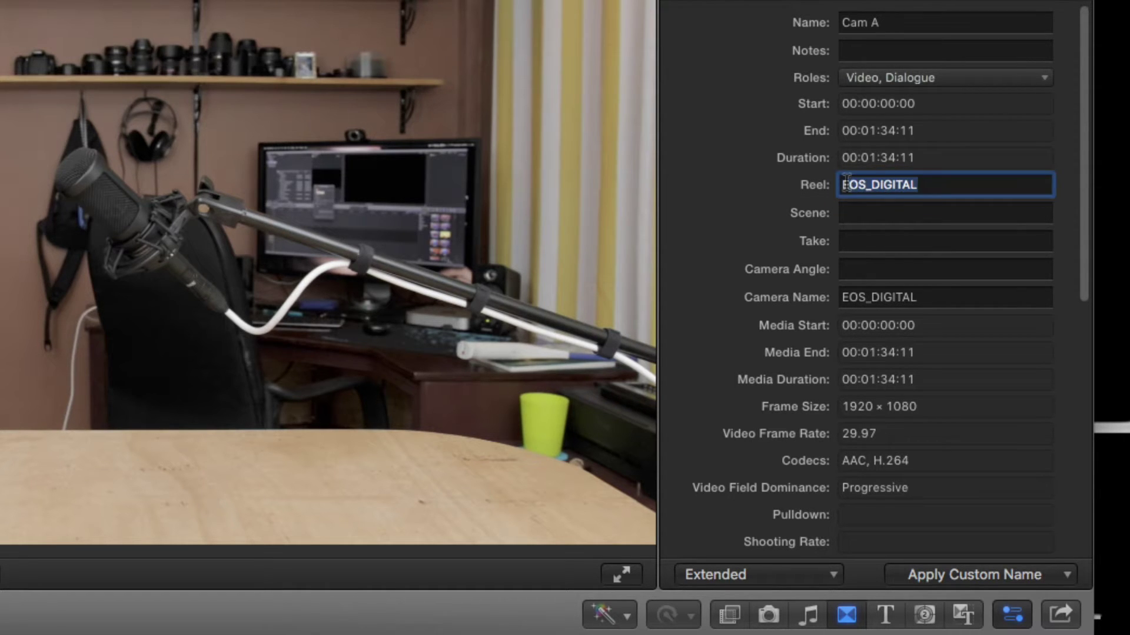
pyautogui.write('C')
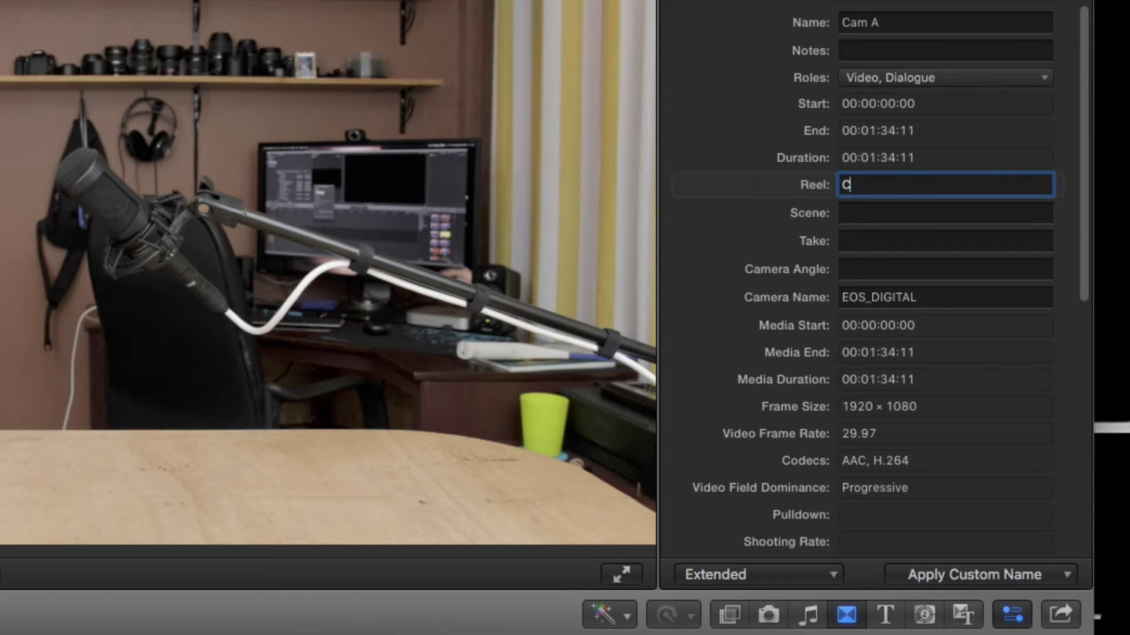
pyautogui.write('am A')
pyautogui.click(922, 297)
pyautogui.moveTo(921, 297); pyautogui.dragTo(841, 297)
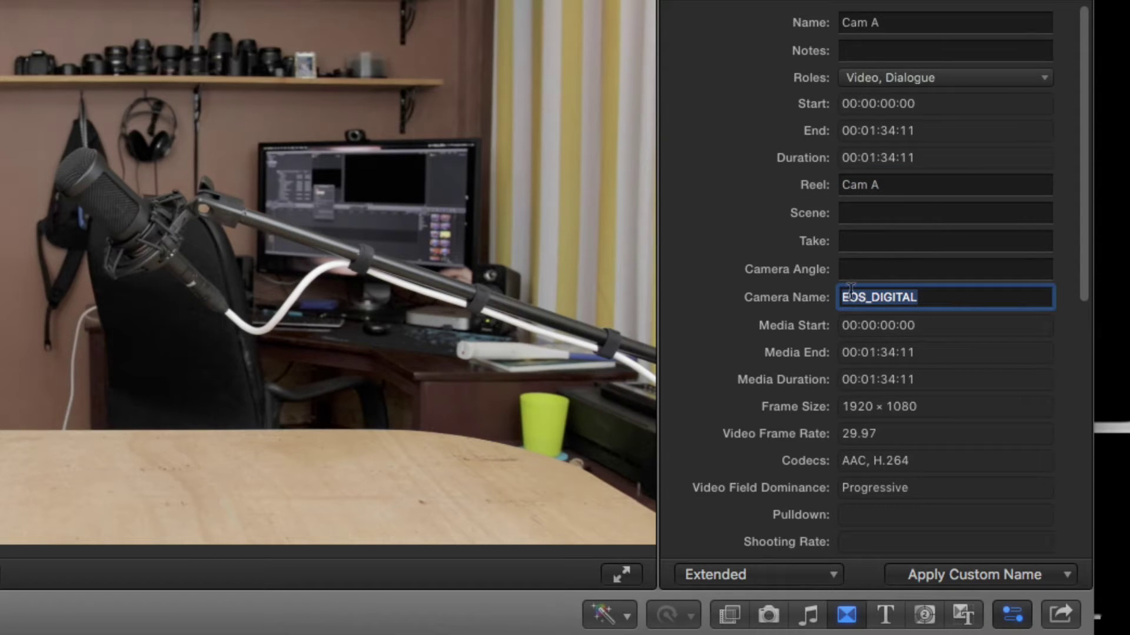
pyautogui.write('Cam A')
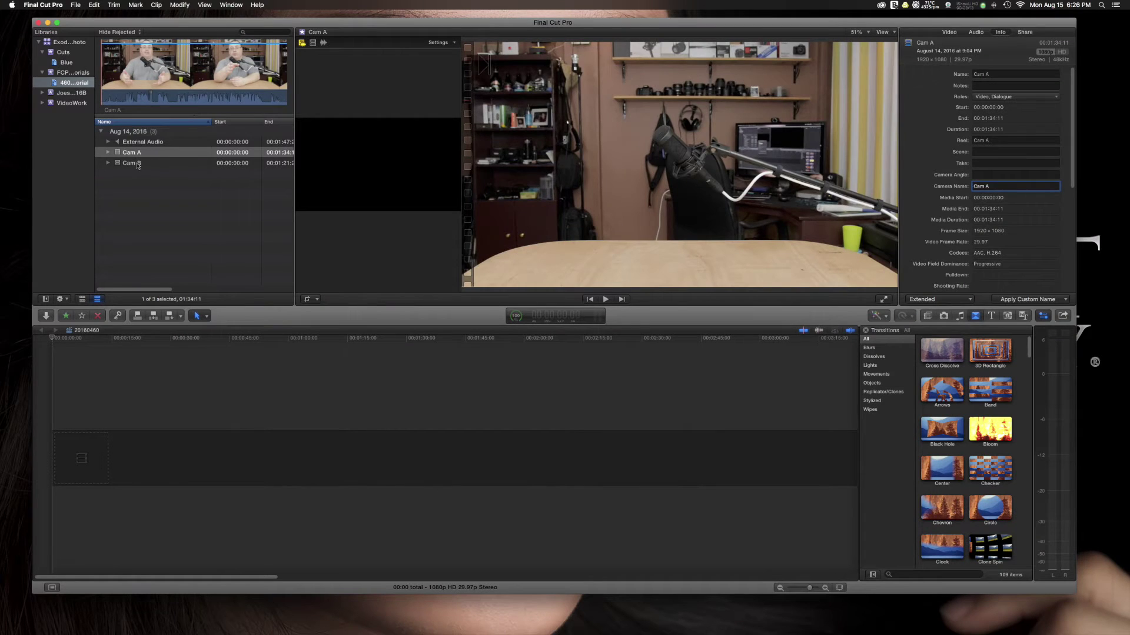
# Replace EOS_DIGITAL with 'Cam B' in Cam B's Reel and Camera Name fields
pyautogui.click(140, 165)
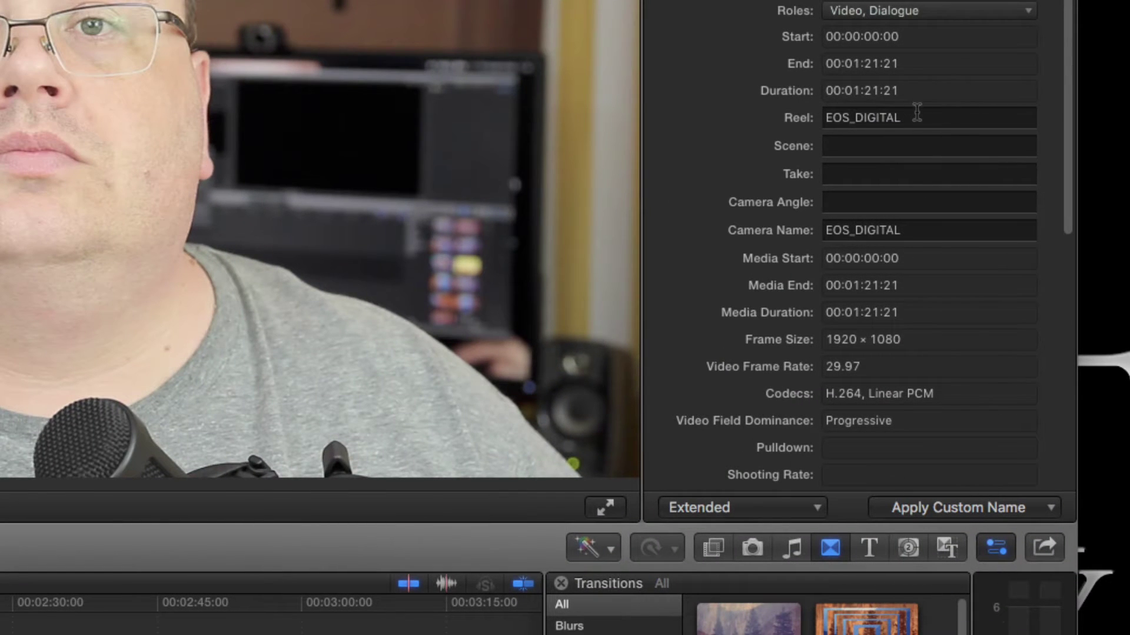
pyautogui.doubleClick(949, 128)
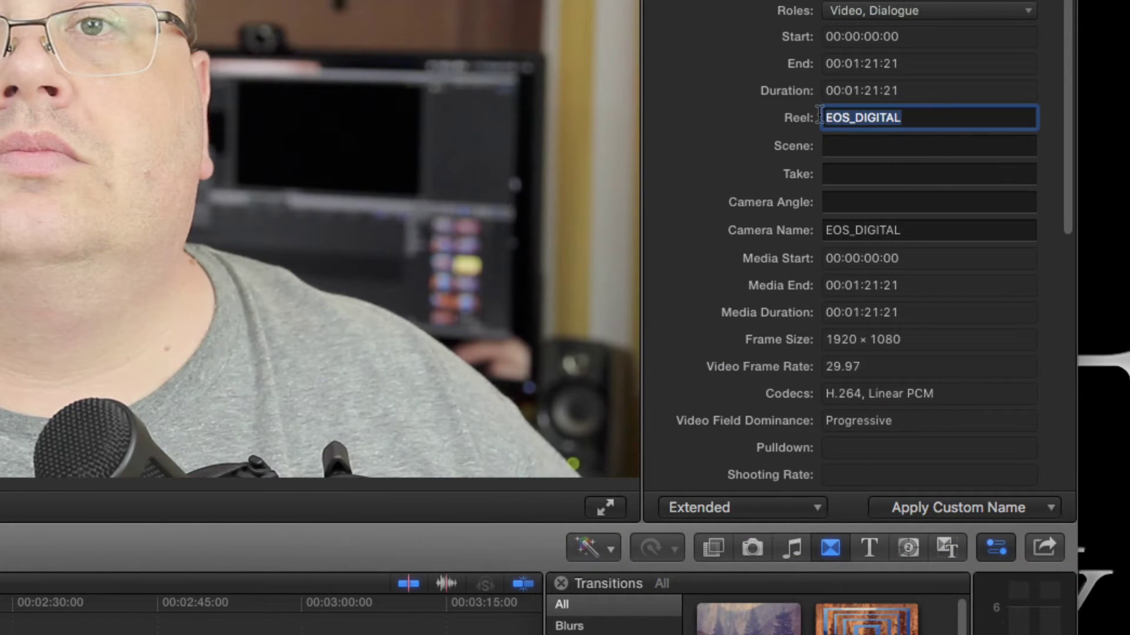
pyautogui.write('Cam ')
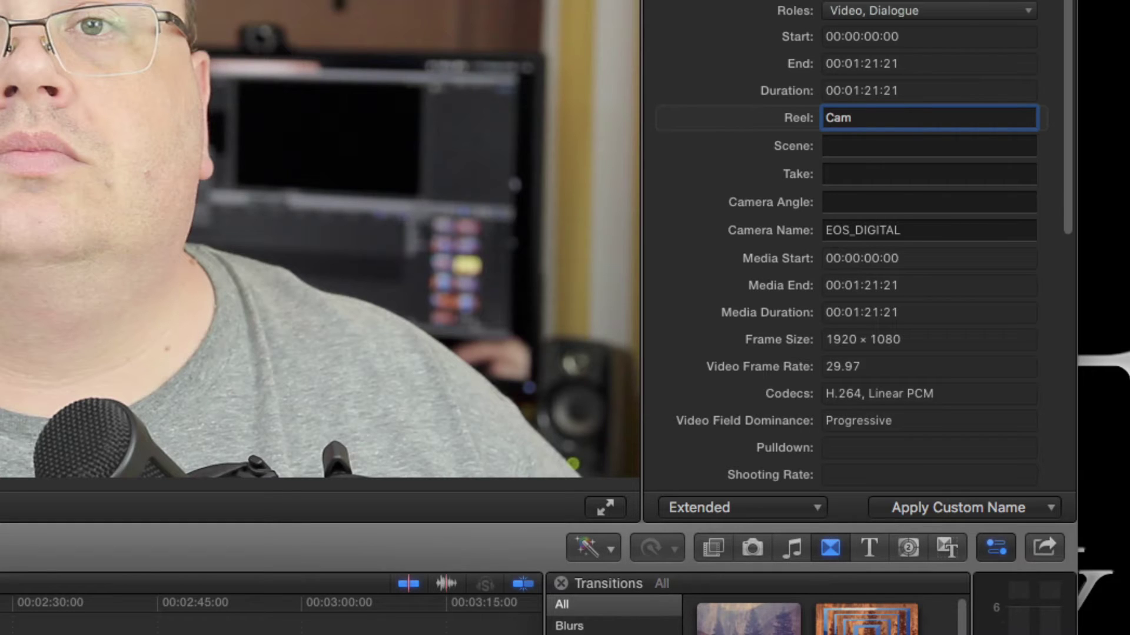
pyautogui.write('B')
pyautogui.click(912, 231)
pyautogui.moveTo(892, 229); pyautogui.dragTo(823, 229)
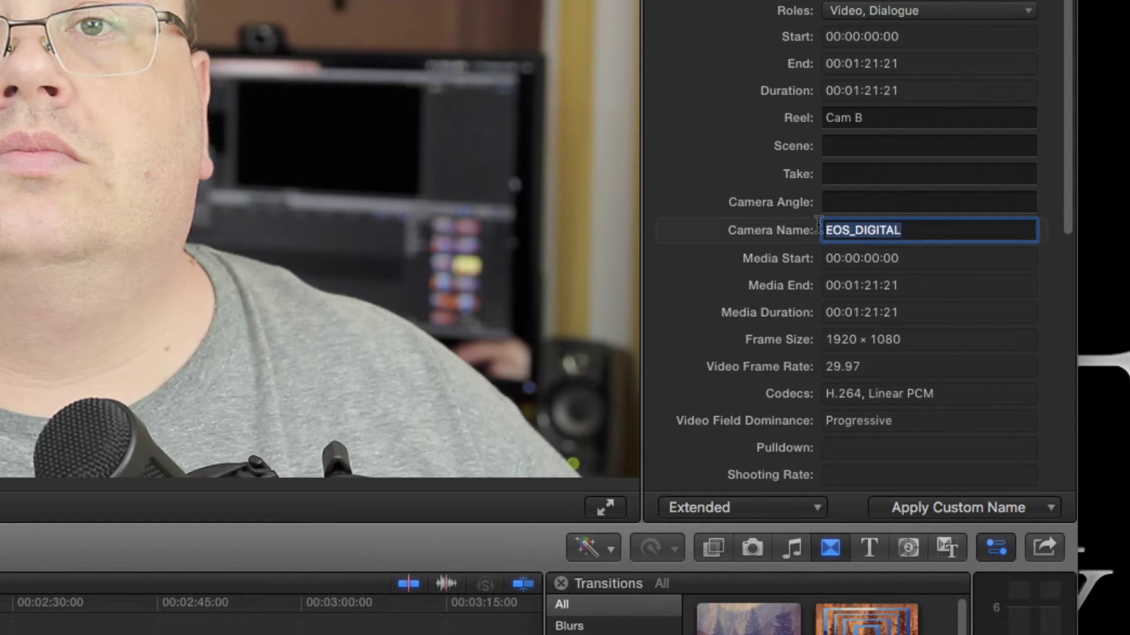
pyautogui.write('Cam ')
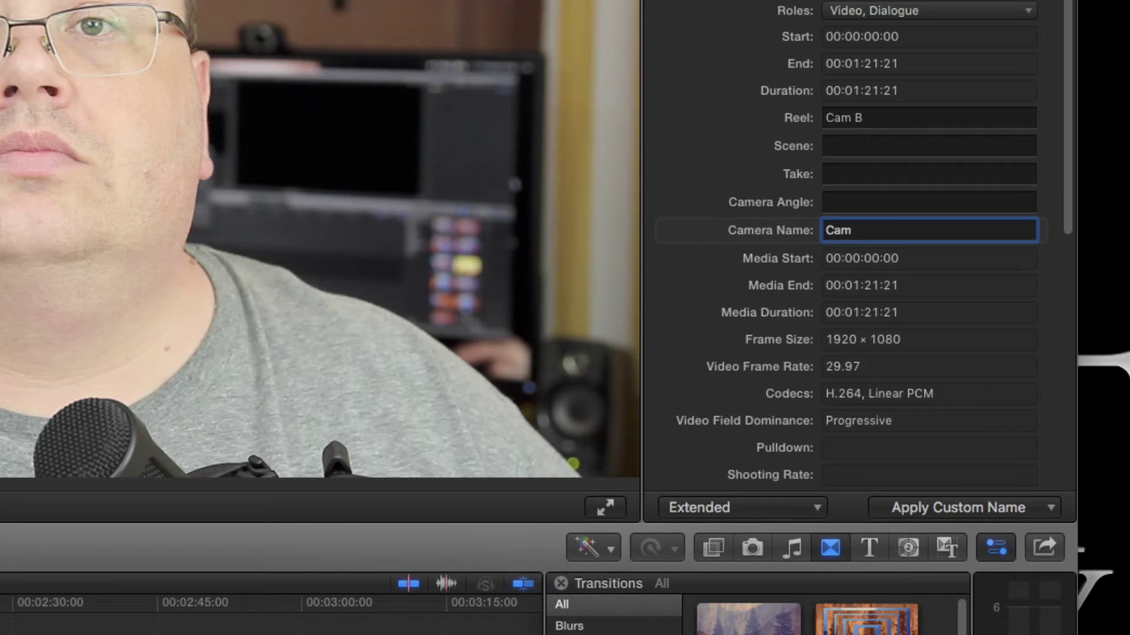
pyautogui.write('B')
pyautogui.moveTo(866, 230); pyautogui.dragTo(821, 230)
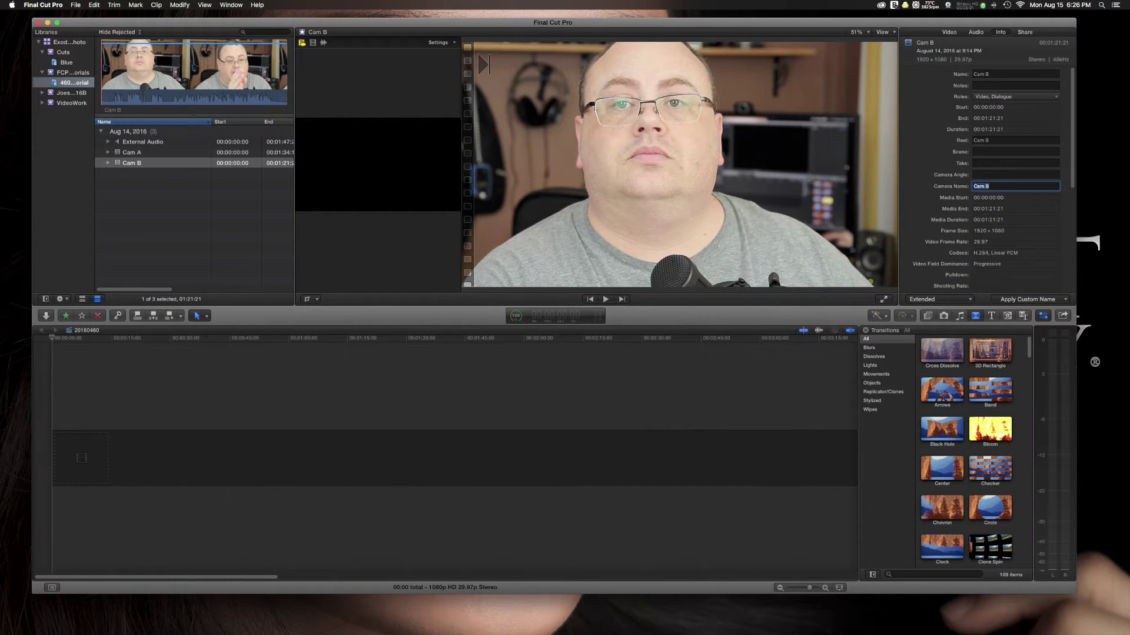
pyautogui.click(133, 153)
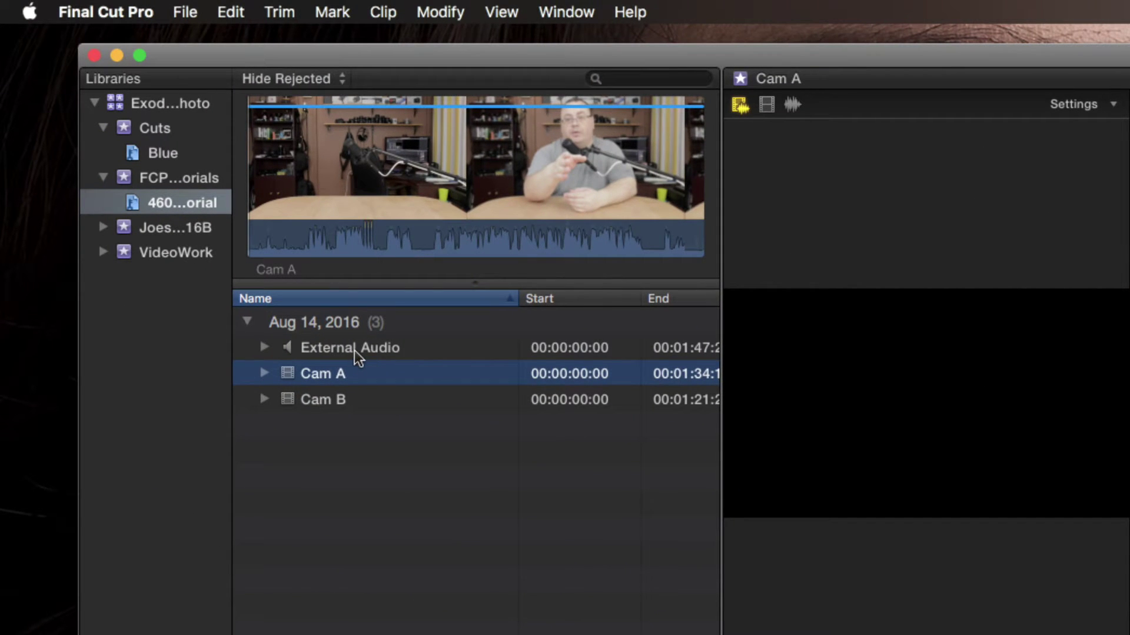
# Make a new multicam clip 'Tutorial Multicam Clip' from all three clips, synchronized by audio
pyautogui.click(354, 351)
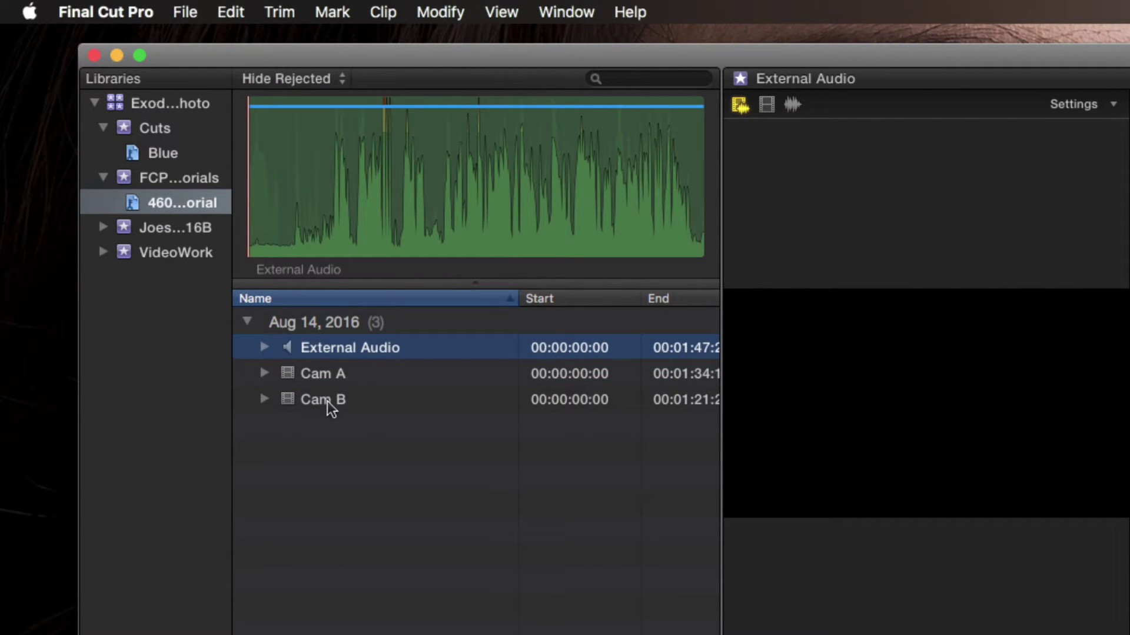
pyautogui.keyDown('shift'); pyautogui.click(327, 401); pyautogui.keyUp('shift')
pyautogui.rightClick(330, 348)
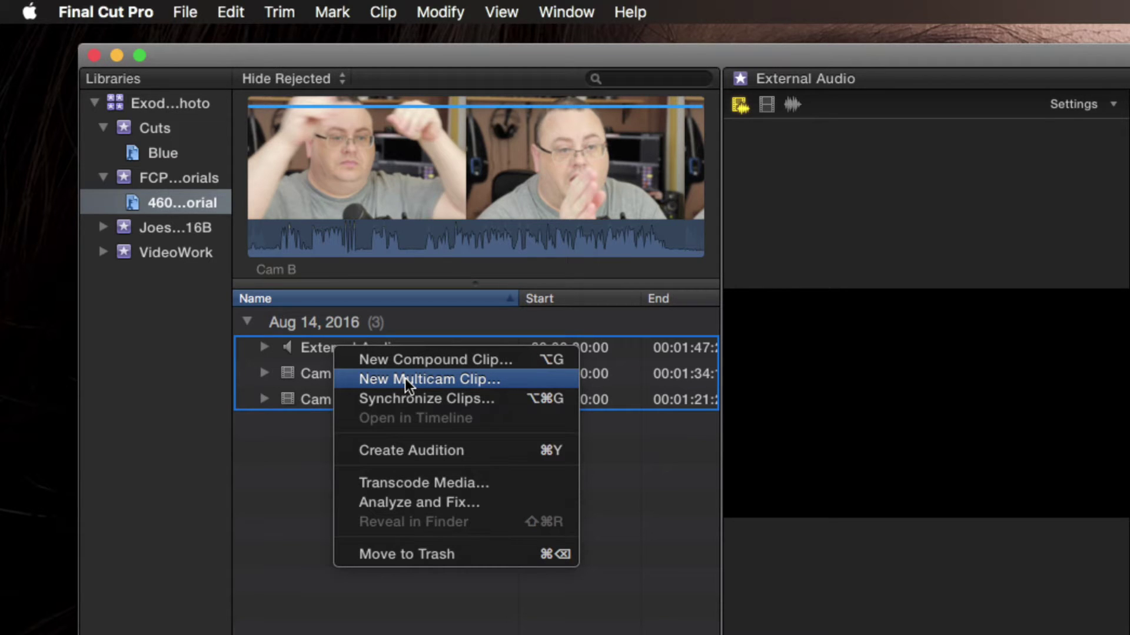
pyautogui.click(405, 379)
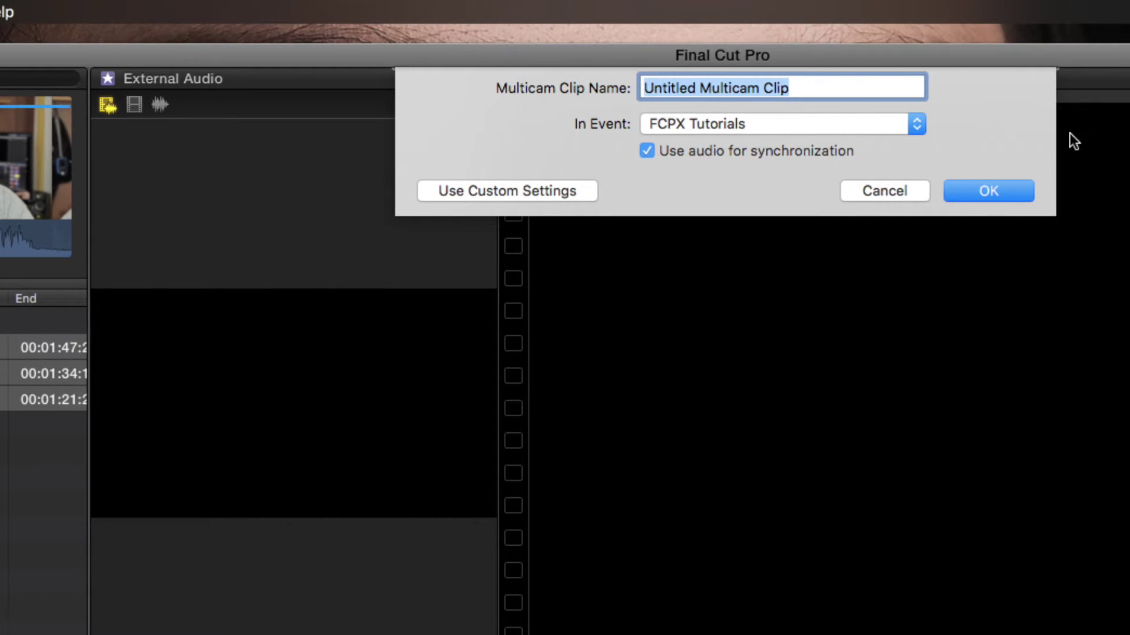
pyautogui.click(689, 88)
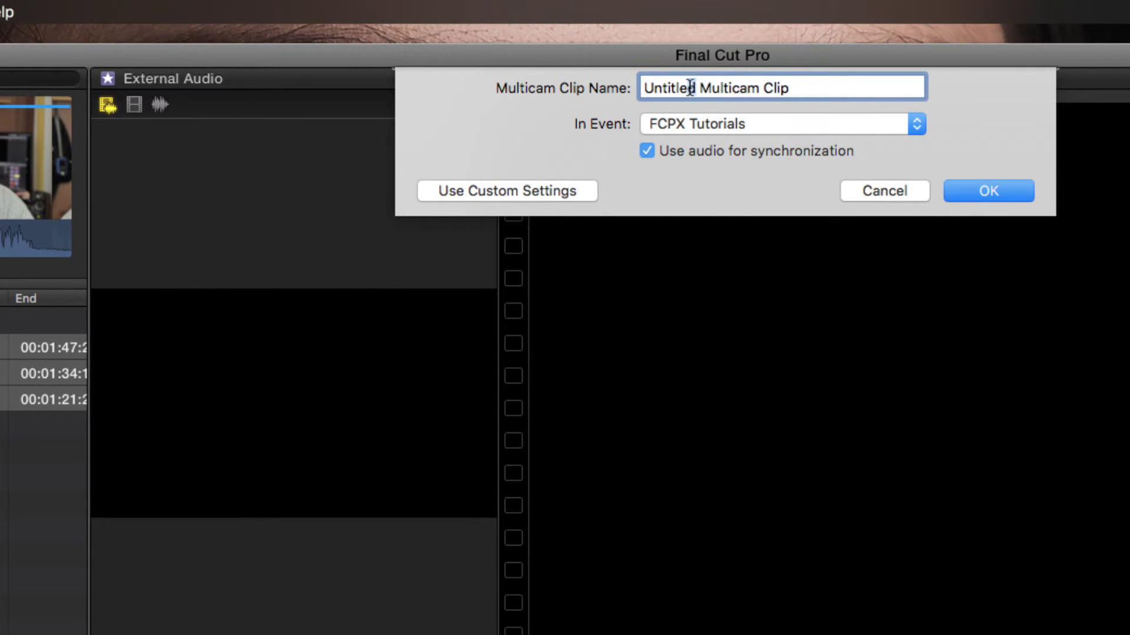
pyautogui.moveTo(690, 88); pyautogui.dragTo(630, 87)
pyautogui.write('Tutorial')
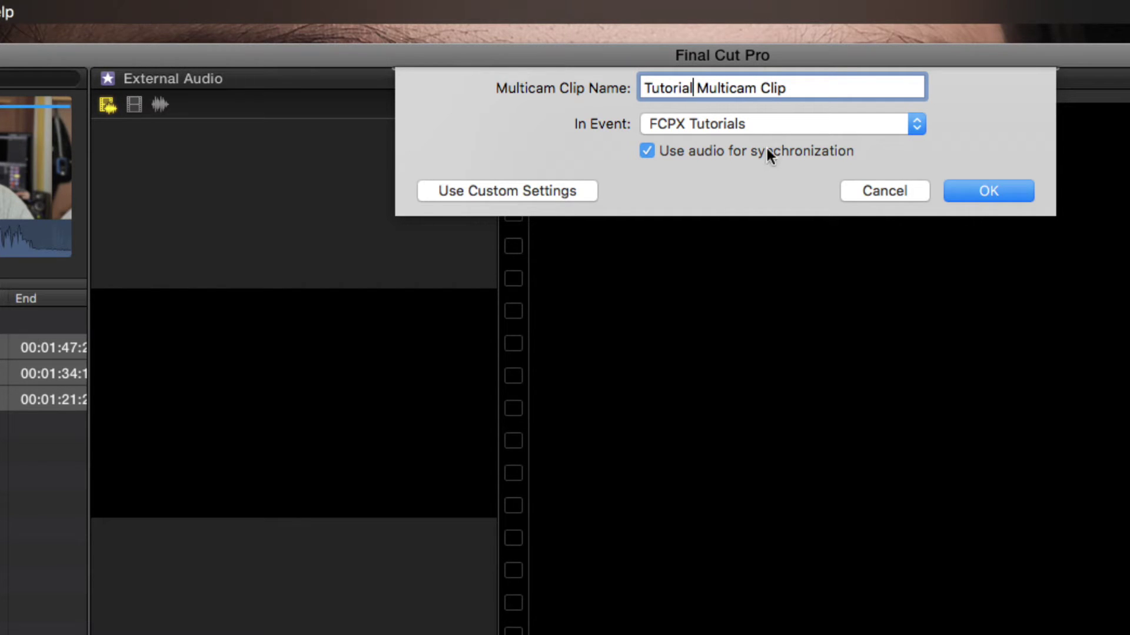
pyautogui.click(954, 188)
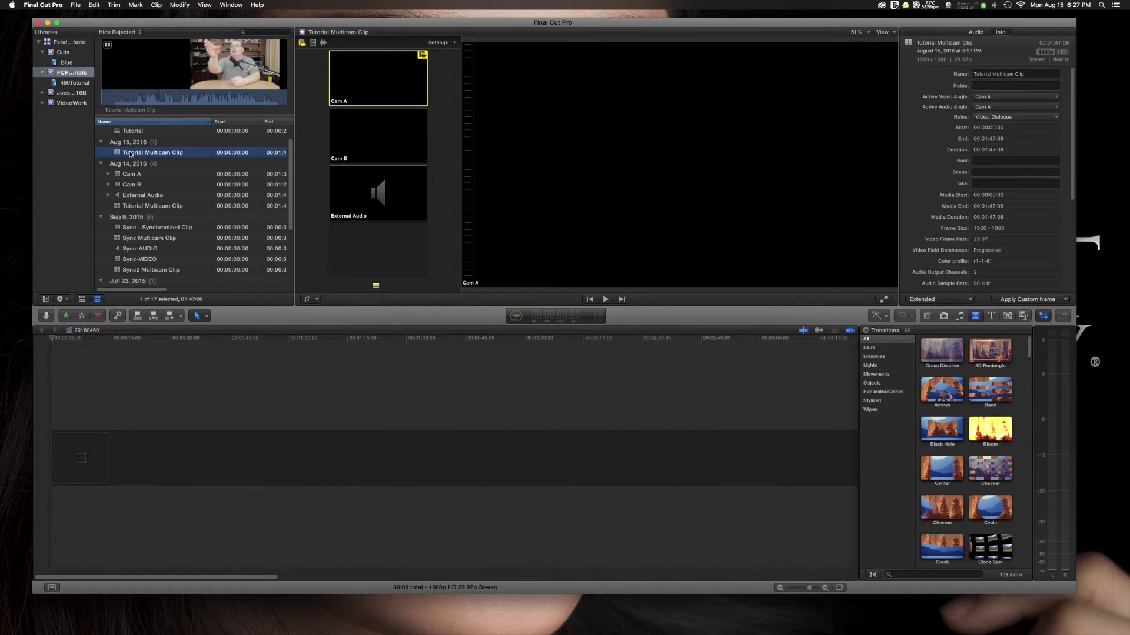
# Drag Tutorial Multicam Clip into the empty 20160460 project timeline
pyautogui.moveTo(129, 154); pyautogui.dragTo(159, 458)
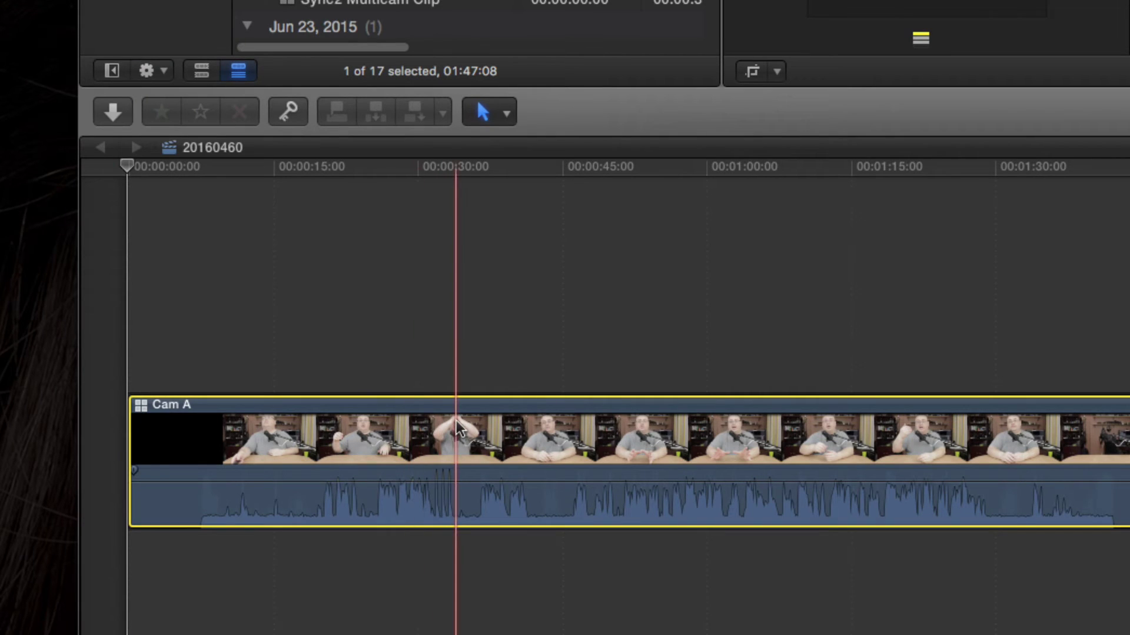
# Set the multicam clip's active audio angle to External Audio
pyautogui.rightClick(141, 400)
pyautogui.moveTo(153, 405)
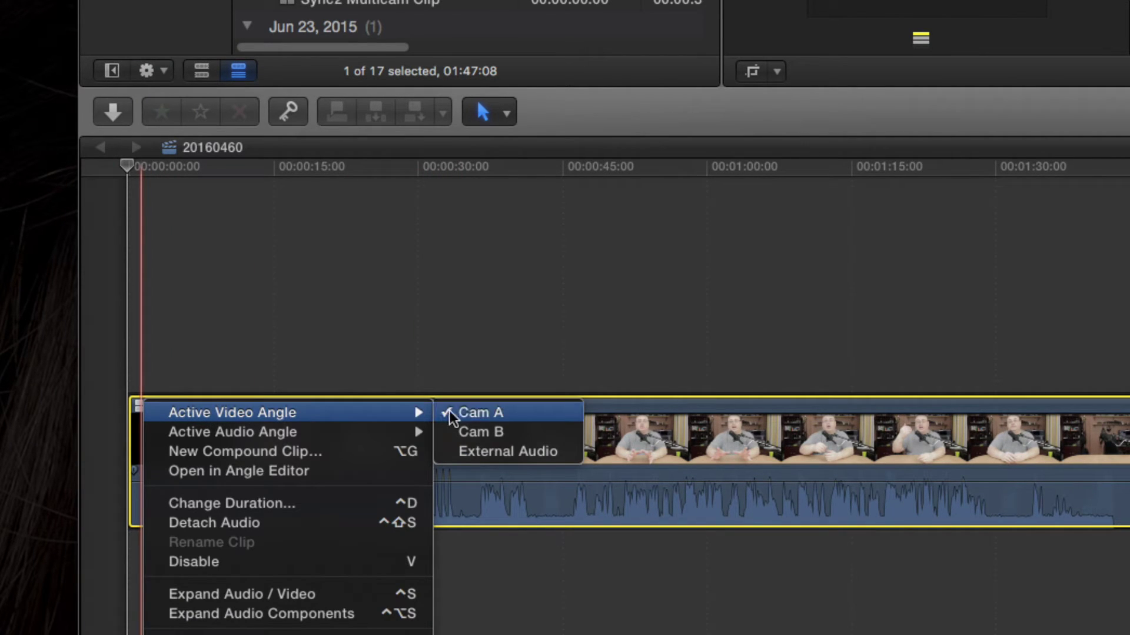
pyautogui.moveTo(401, 434)
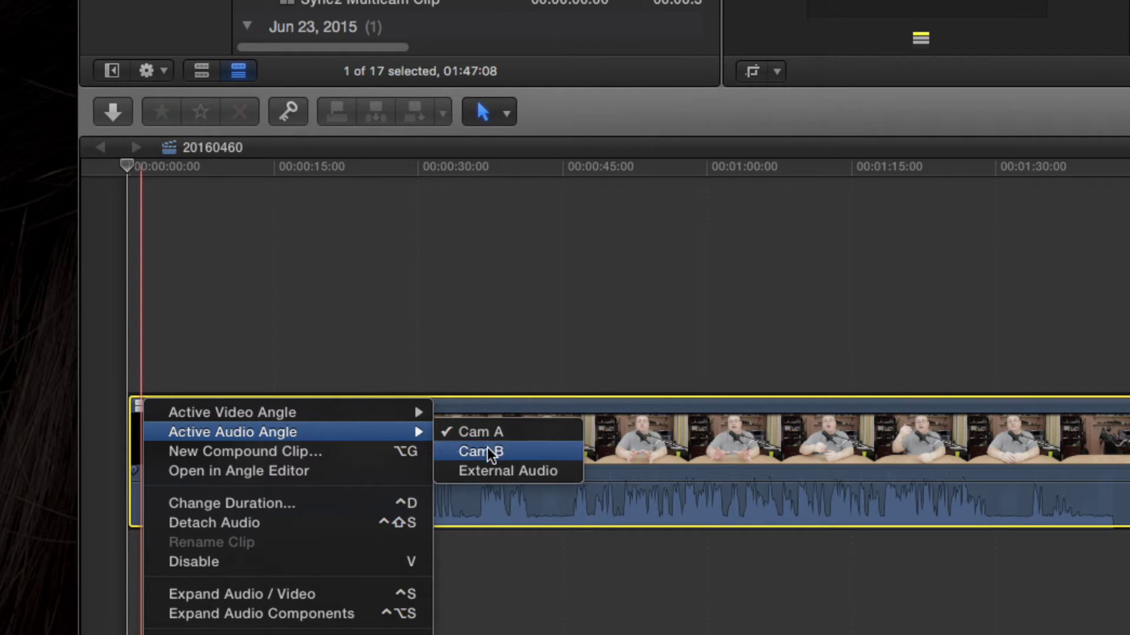
pyautogui.click(488, 471)
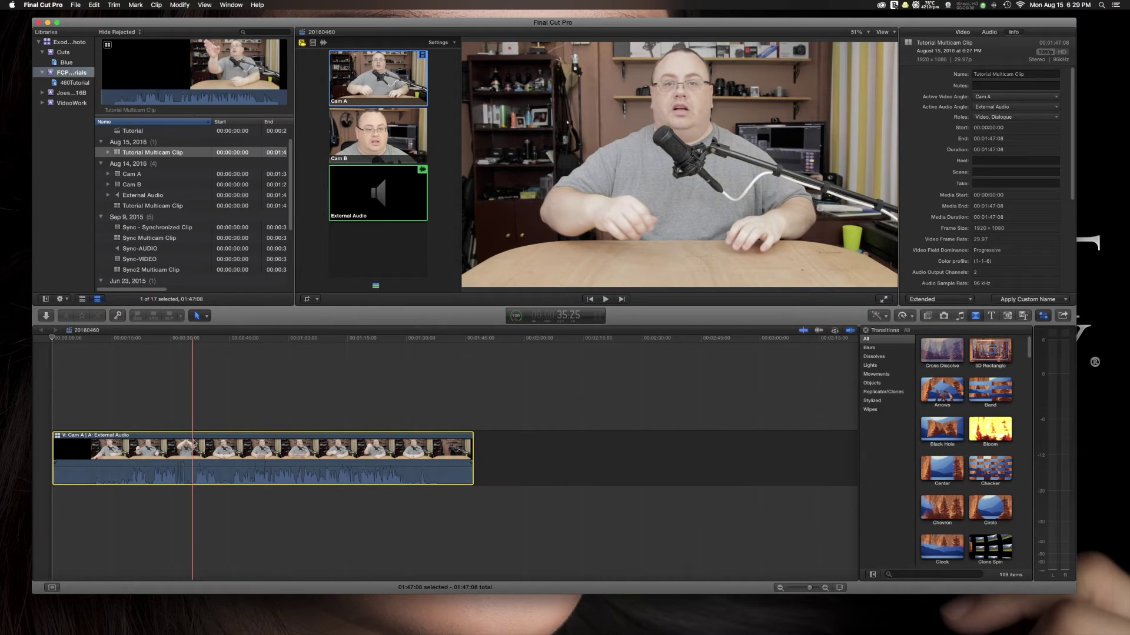
# Blade at 36:03, delete the opening clap section, and trim the clip's end to 53:26
pyautogui.click(193, 442)
pyautogui.click(824, 588)
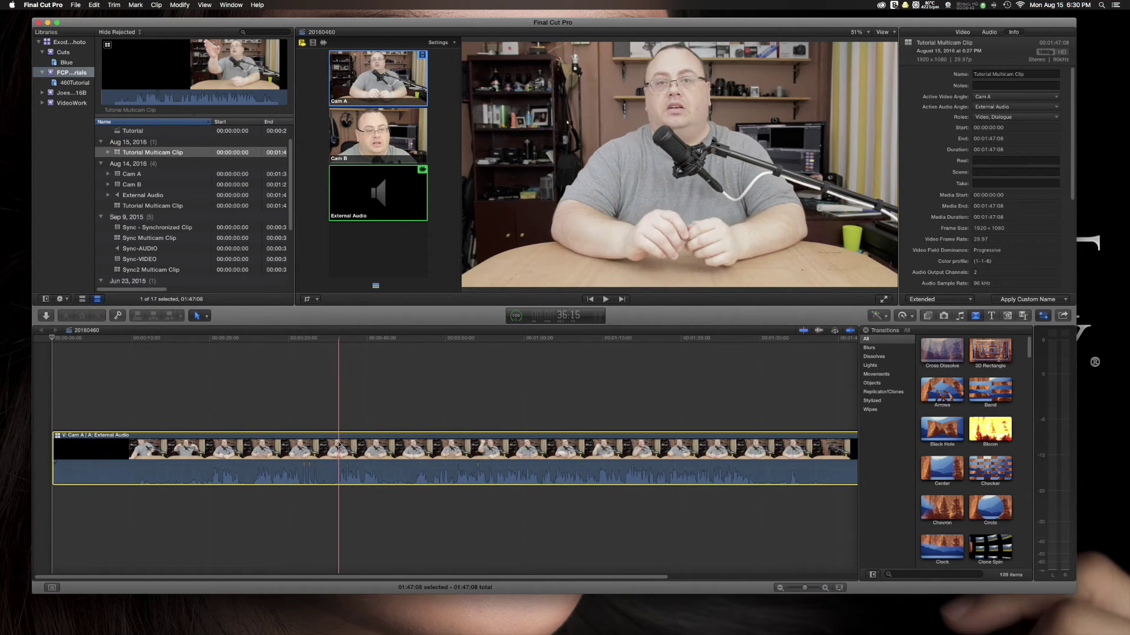
pyautogui.press('super+b')
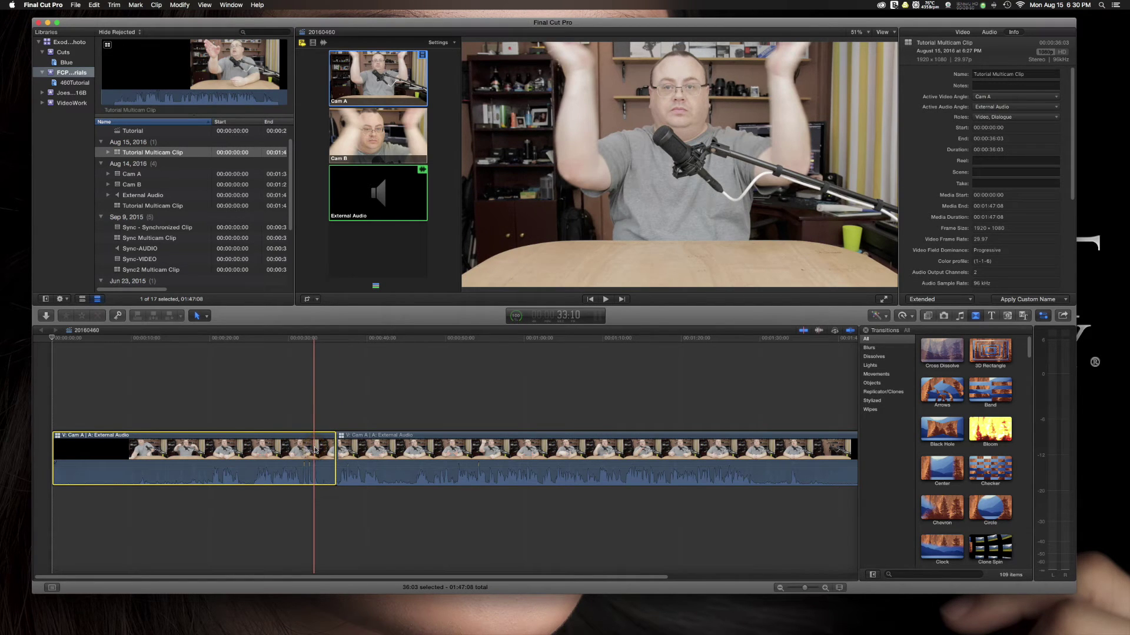
pyautogui.press('Delete')
pyautogui.click(316, 450)
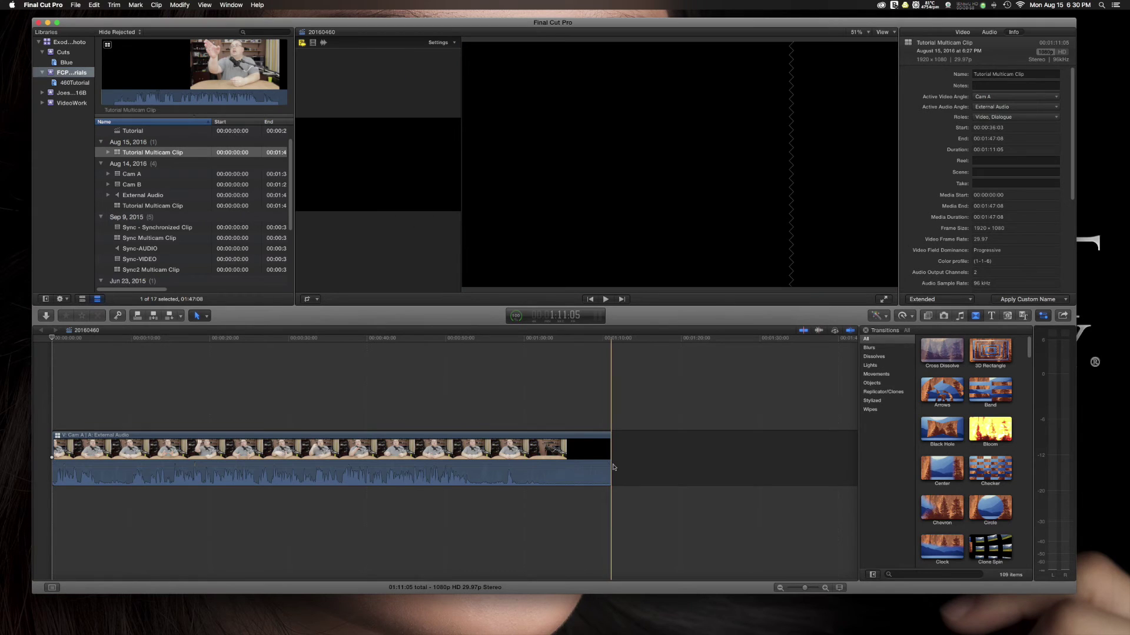
pyautogui.moveTo(609, 445); pyautogui.dragTo(474, 460)
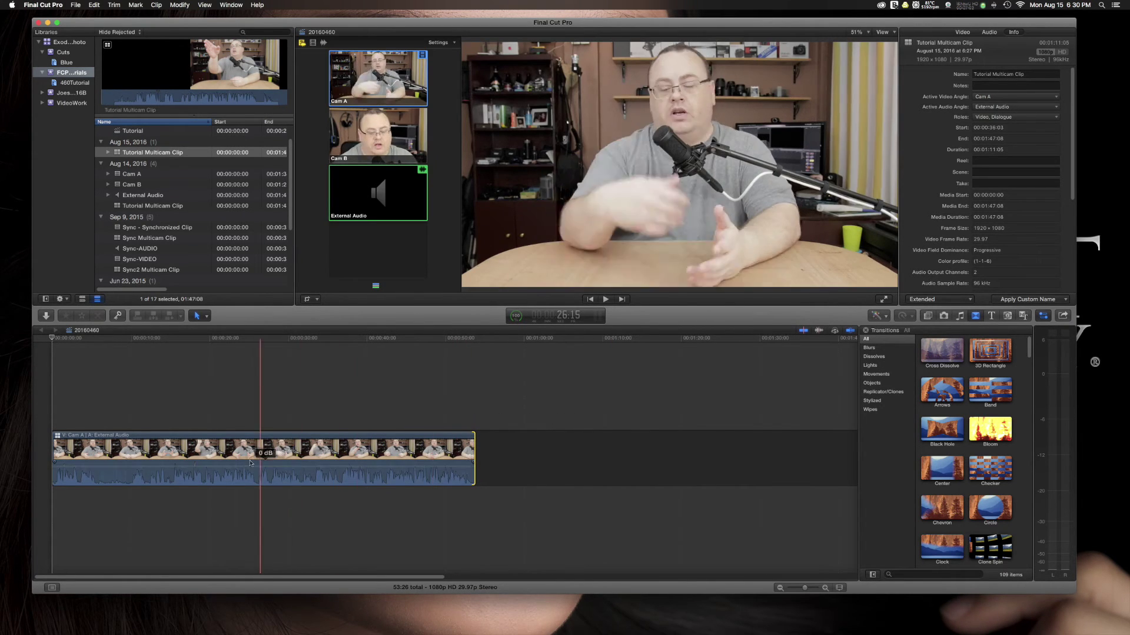
# Blade the multicam clip twice, after a 12:05 opening and again to isolate a 3:01 section
pyautogui.click(148, 463)
pyautogui.press('super+b')
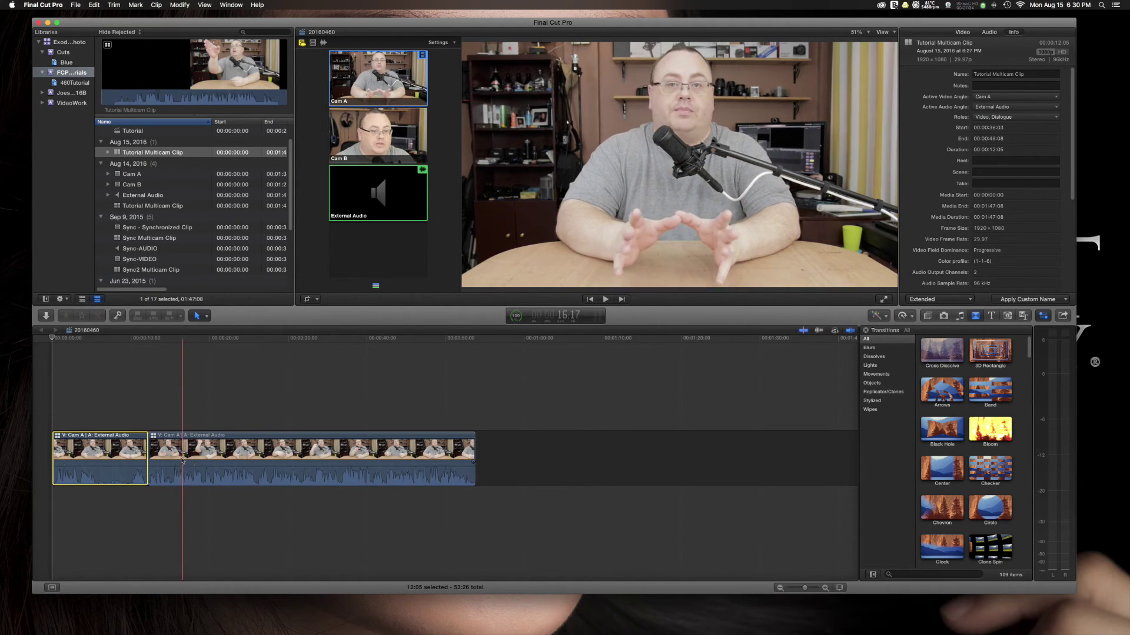
pyautogui.click(172, 462)
pyautogui.press('super+b')
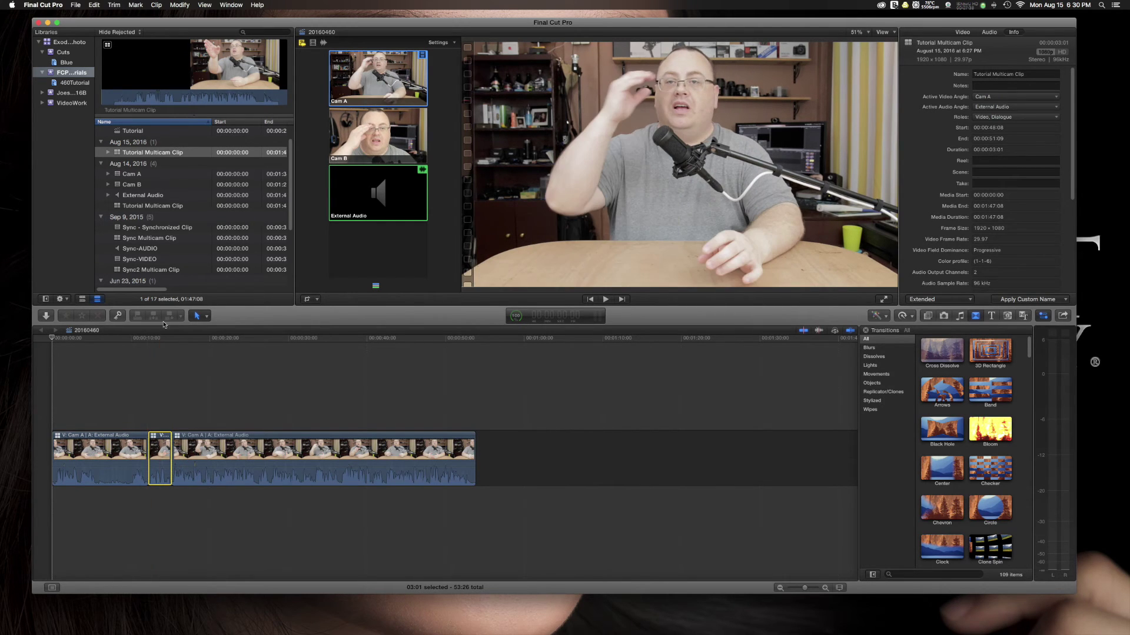
pyautogui.click(161, 341)
# Switch the short 3:01 section's active video angle to Cam B
pyautogui.rightClick(156, 439)
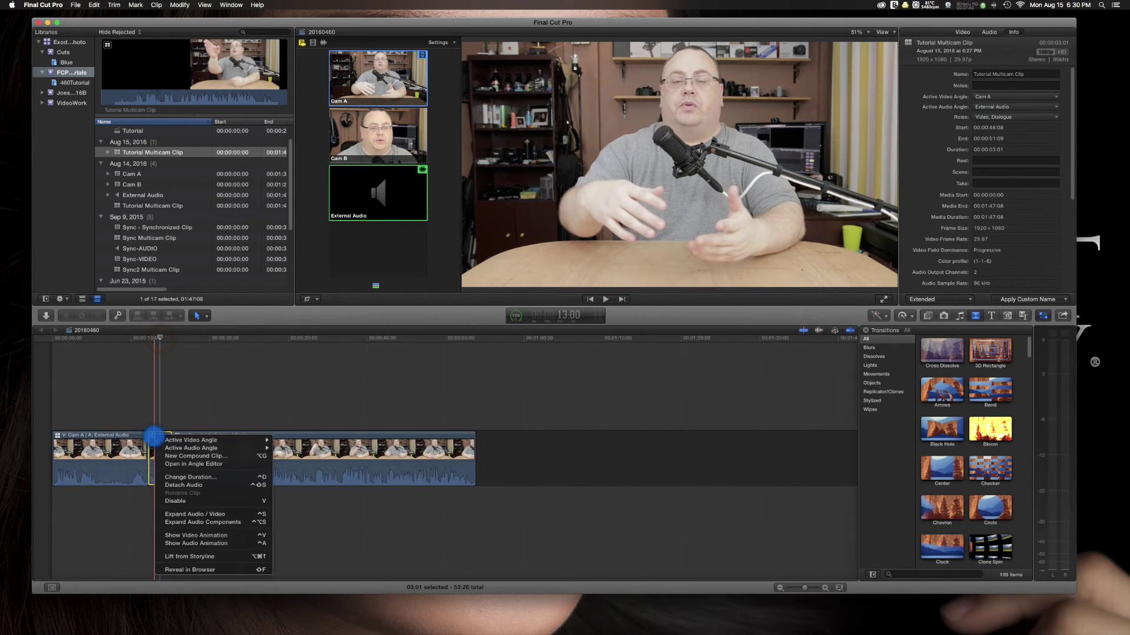
pyautogui.moveTo(169, 441)
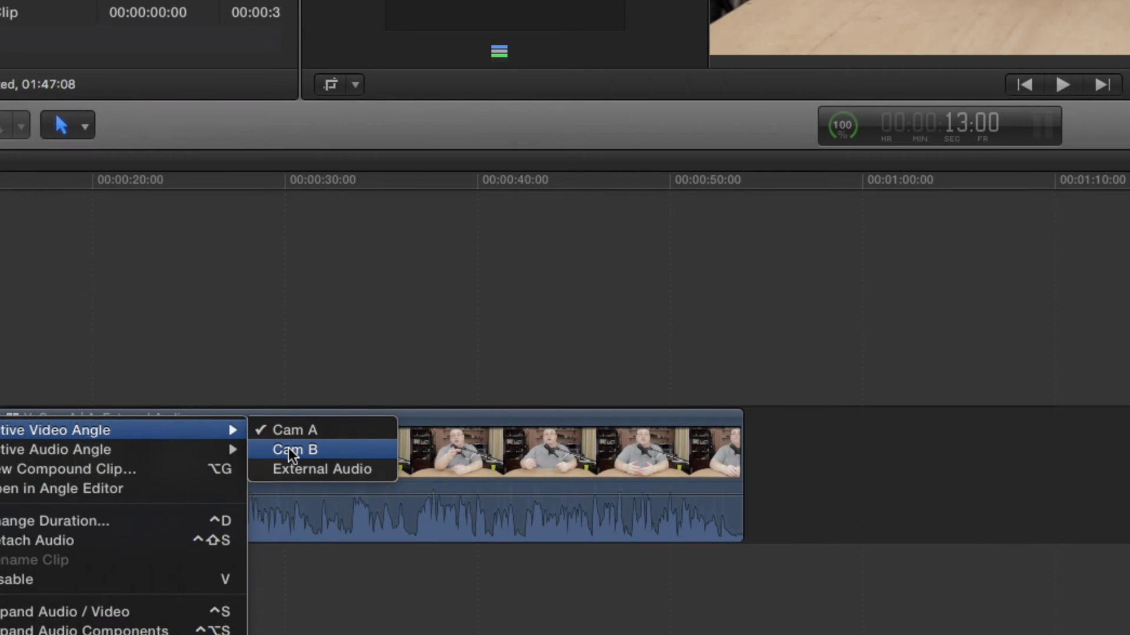
pyautogui.click(289, 449)
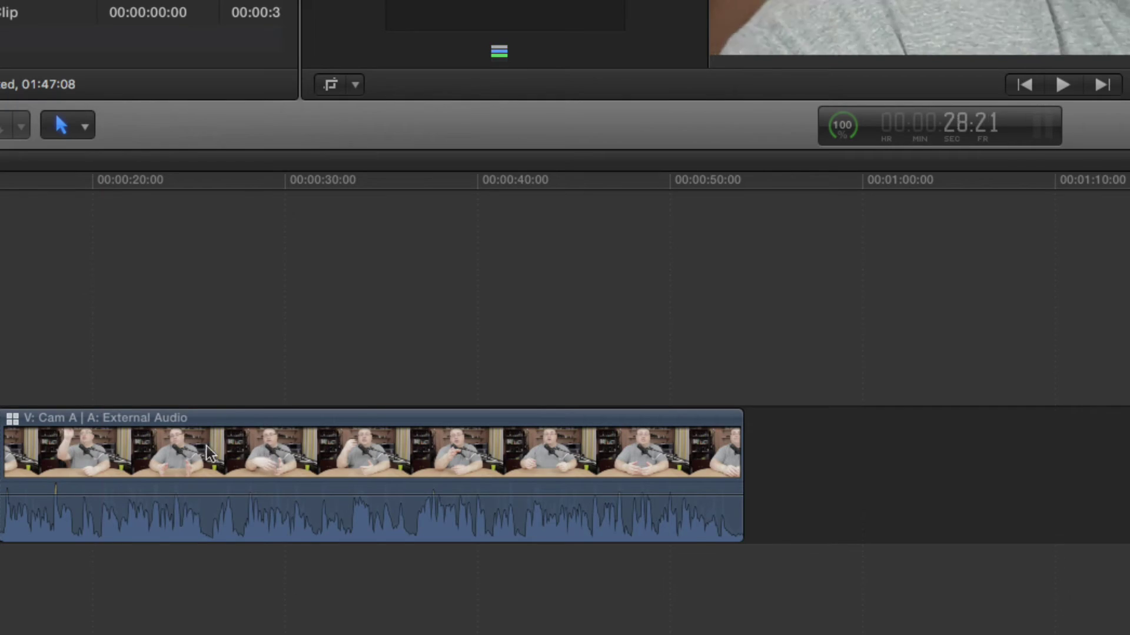
pyautogui.rightClick(284, 420)
pyautogui.moveTo(318, 433)
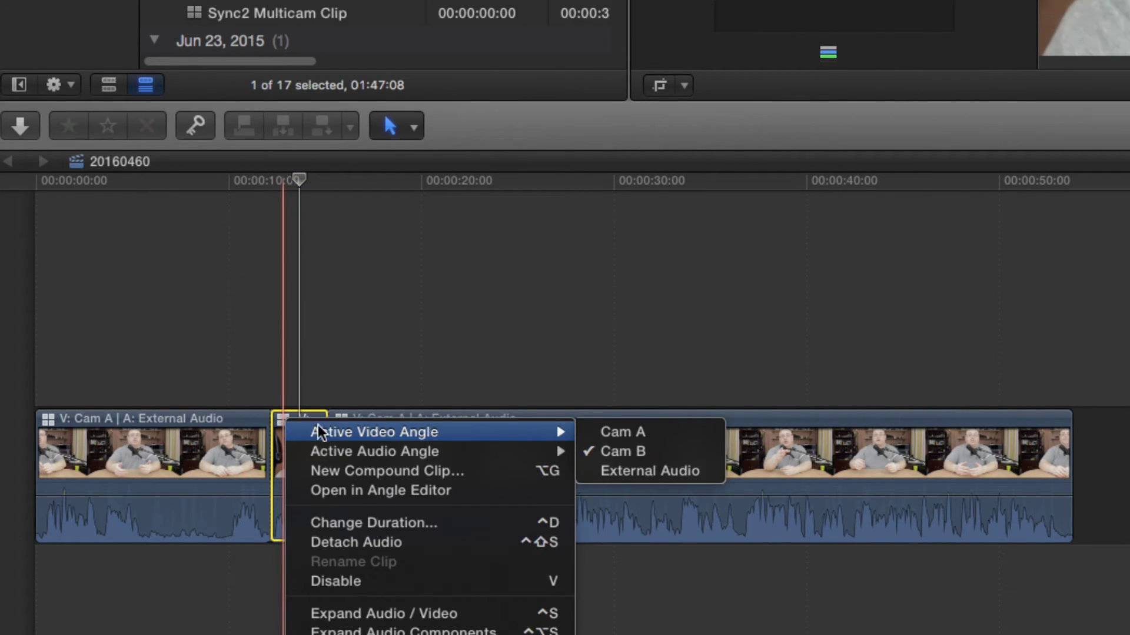
pyautogui.moveTo(382, 447)
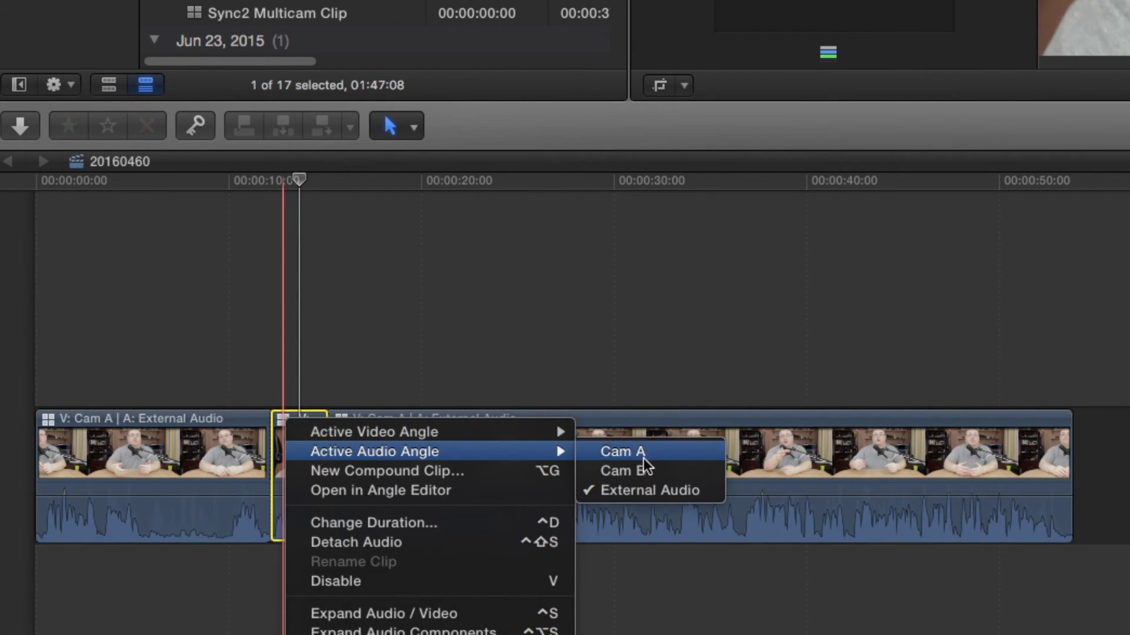
pyautogui.moveTo(547, 433)
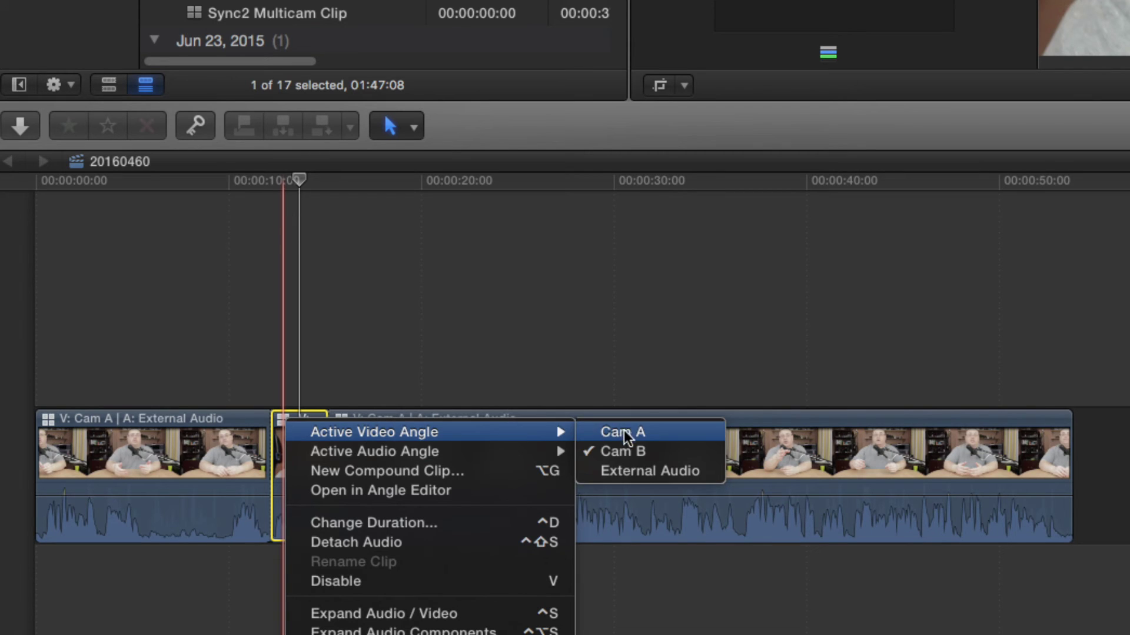
pyautogui.click(412, 326)
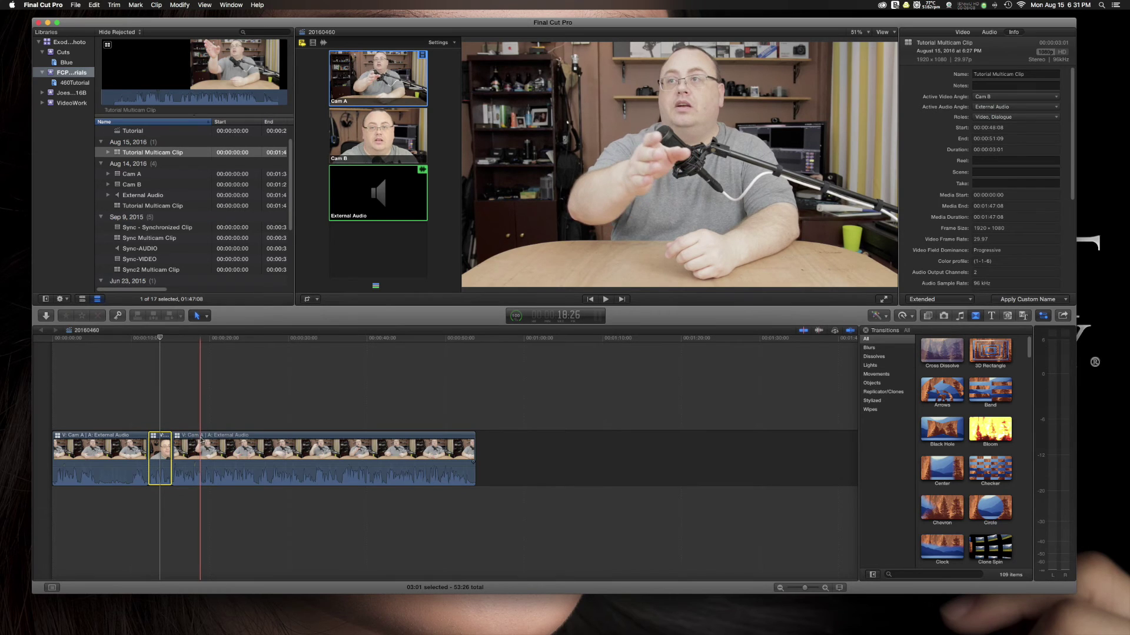
# Blade the long Cam A clip twice to split off a 3:14 section
pyautogui.click(195, 439)
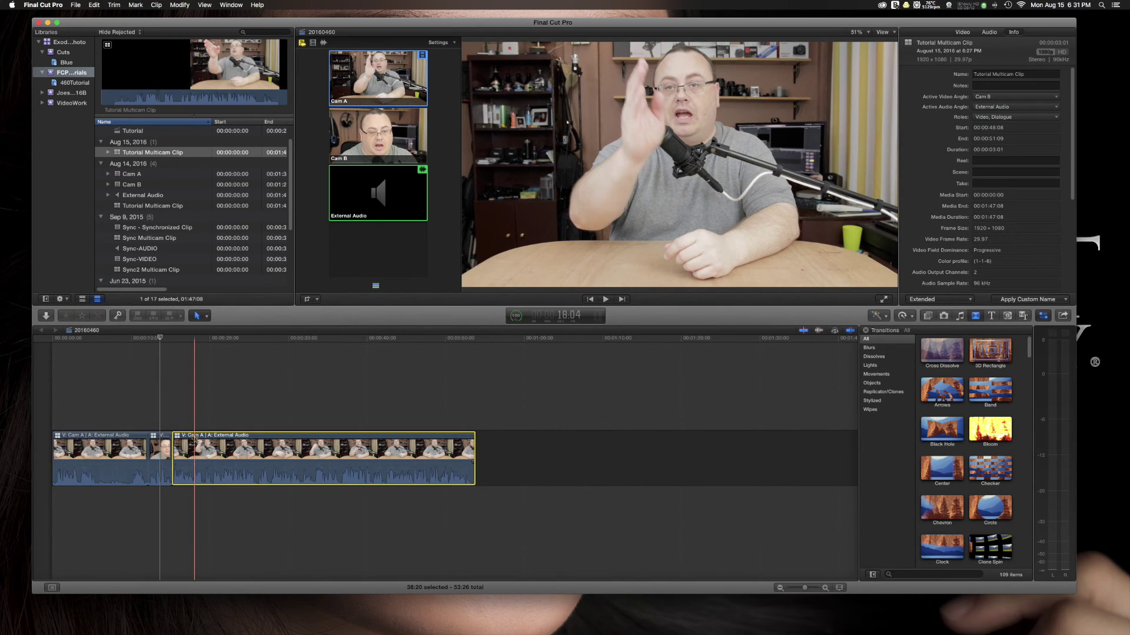
pyautogui.press('super+b')
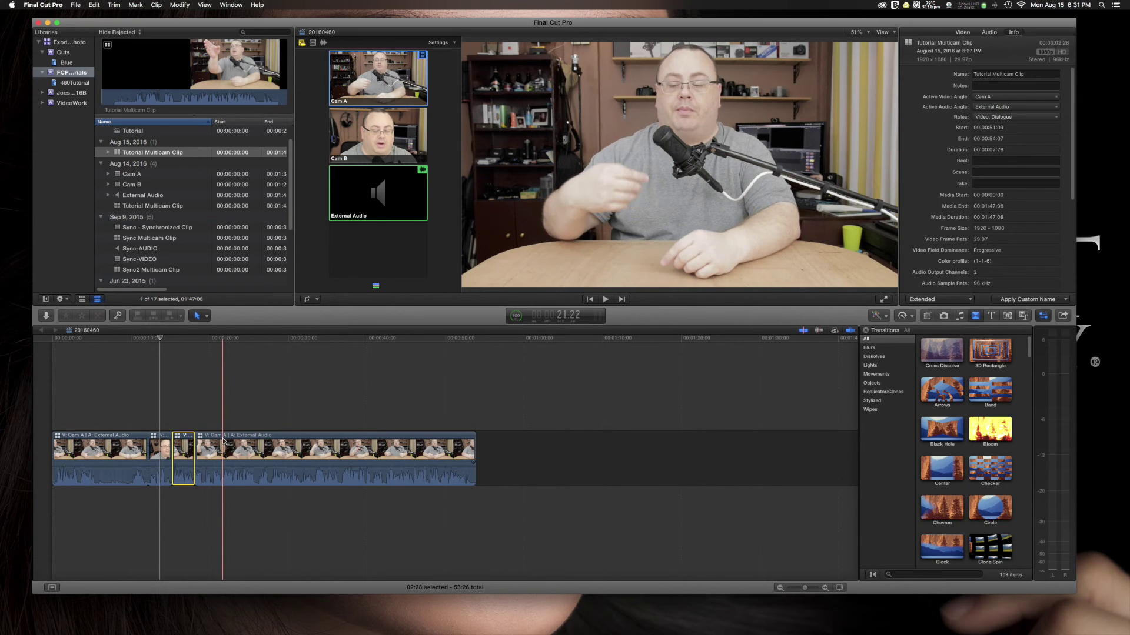
pyautogui.click(223, 441)
pyautogui.press('super+b')
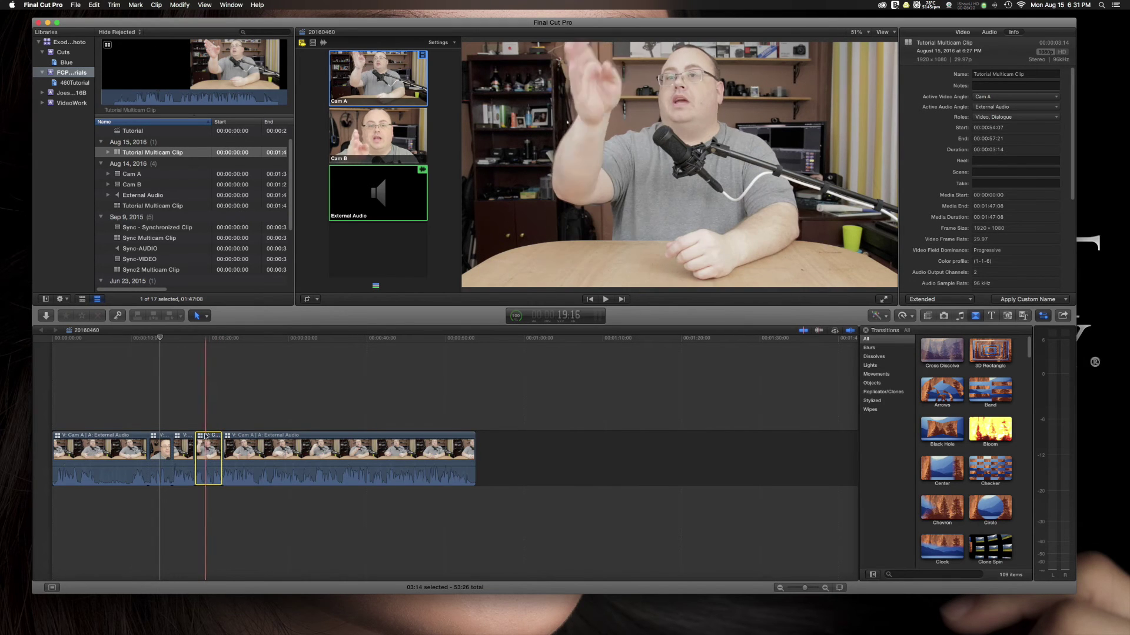
# Switch the 3:14 section's active video angle to Cam B
pyautogui.rightClick(202, 436)
pyautogui.moveTo(234, 440)
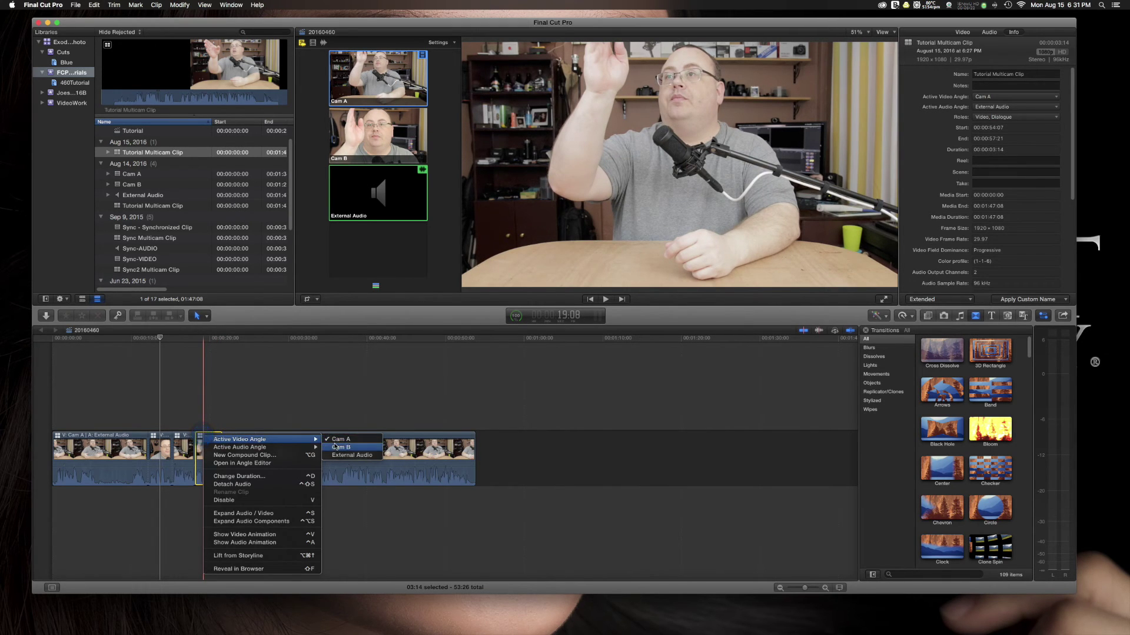
pyautogui.click(336, 447)
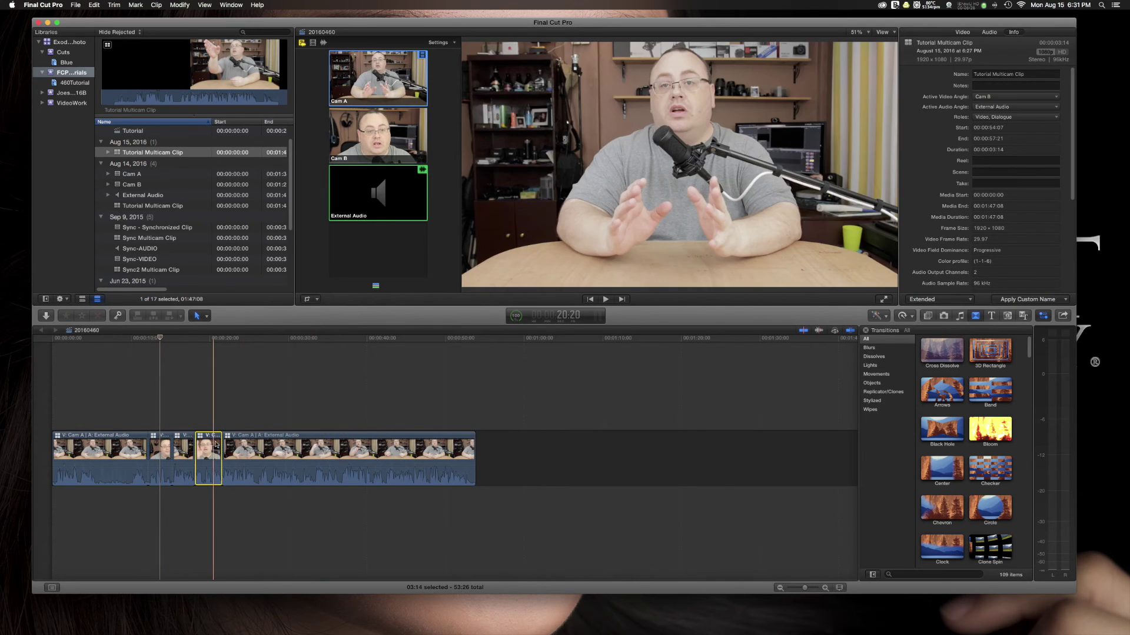
pyautogui.click(942, 352)
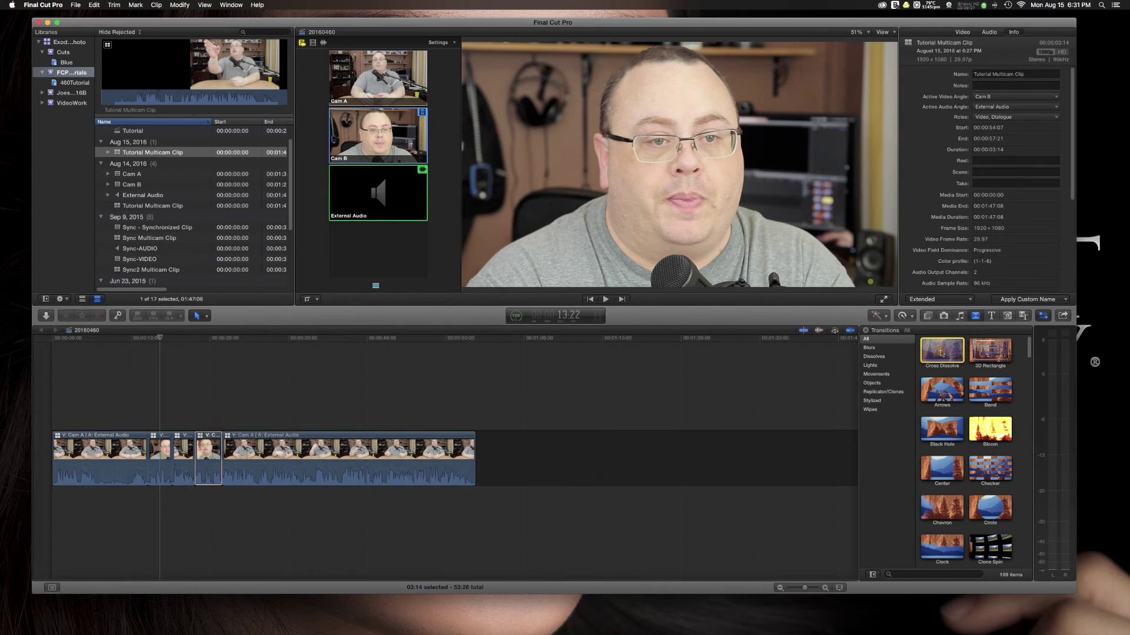
# Add Cross Dissolves to both ends of the Cam B clip and play back the edit to review
pyautogui.doubleClick(941, 352)
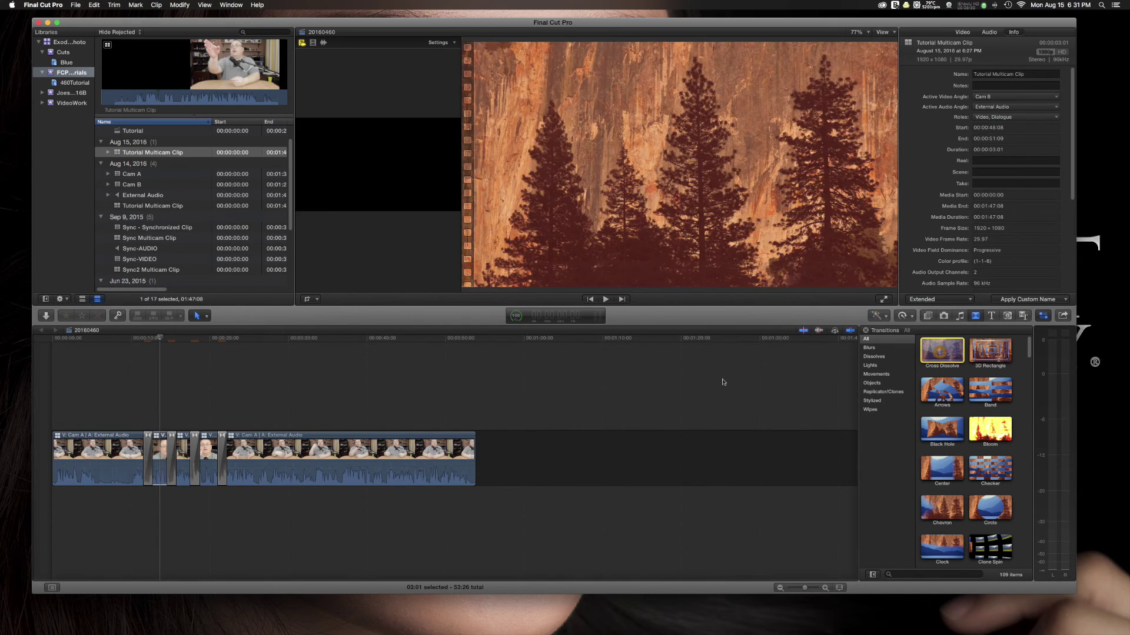
pyautogui.click(135, 394)
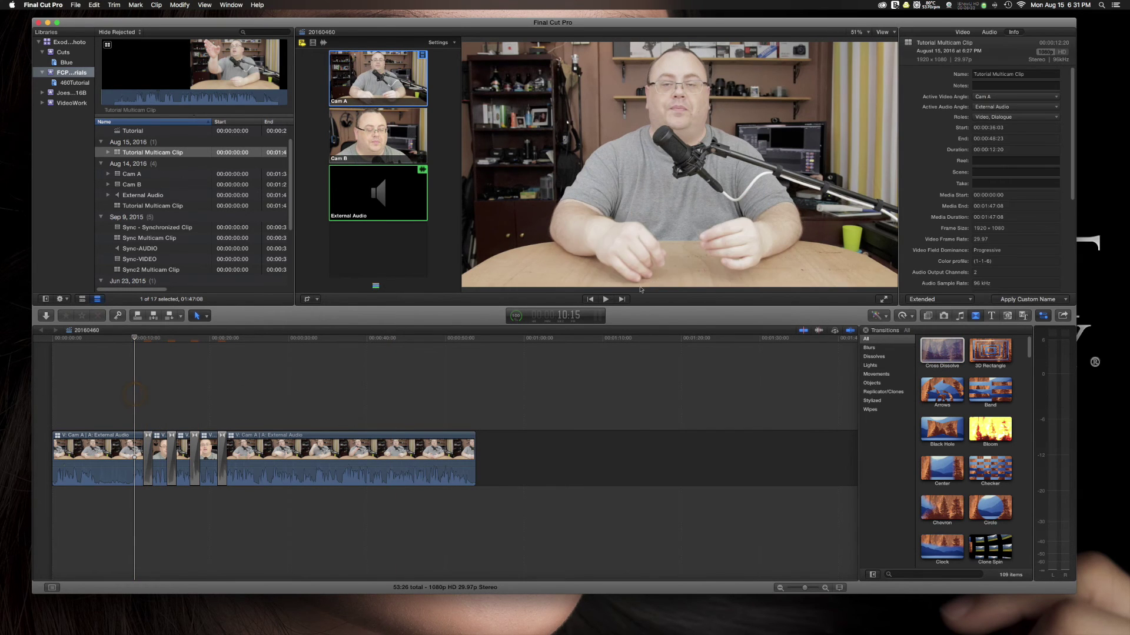
pyautogui.click(606, 300)
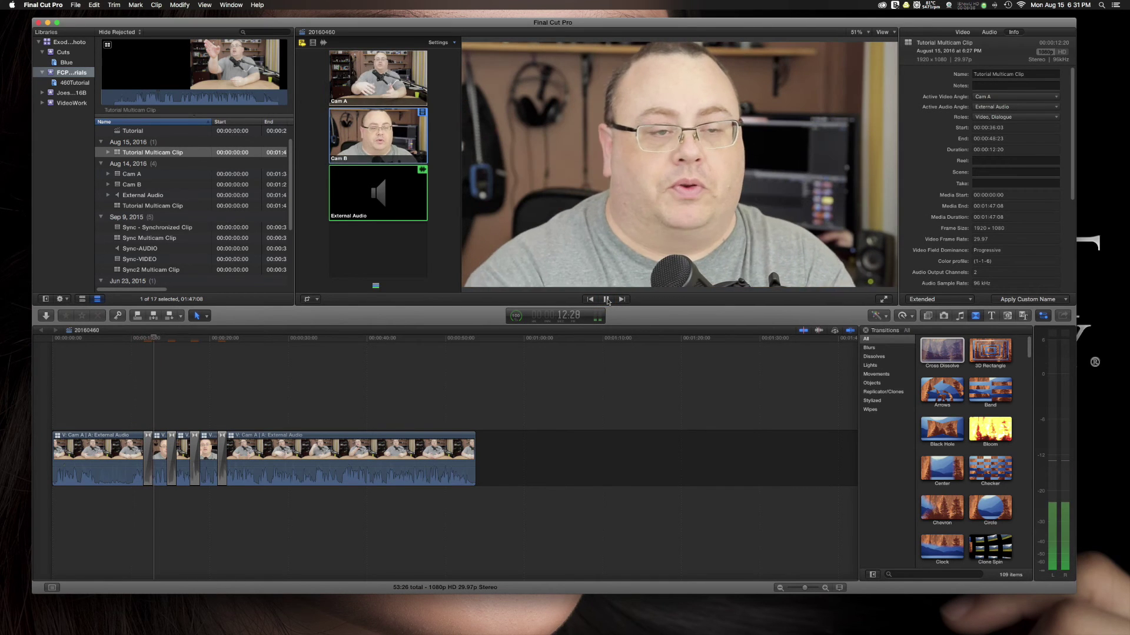
pyautogui.press('XF86AudioLowerVolume')
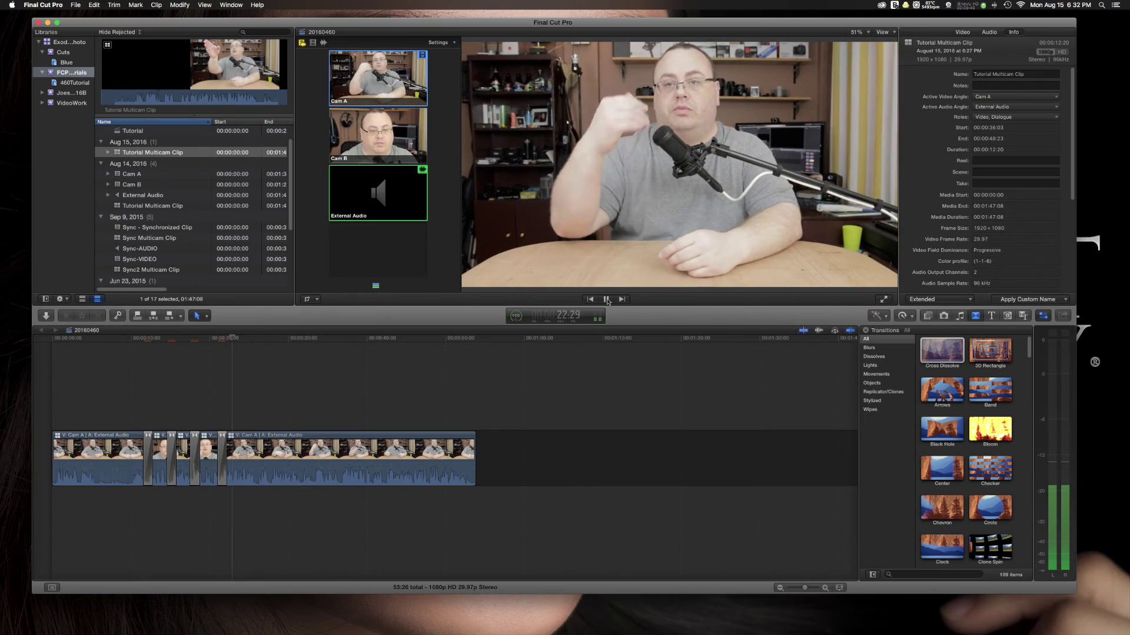
pyautogui.click(606, 300)
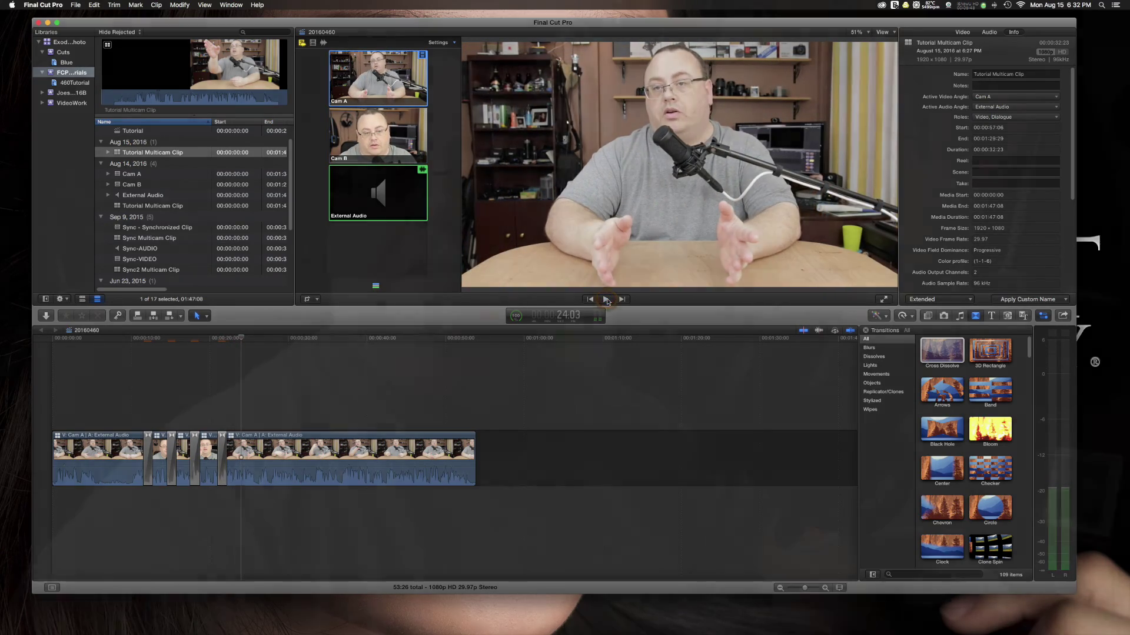